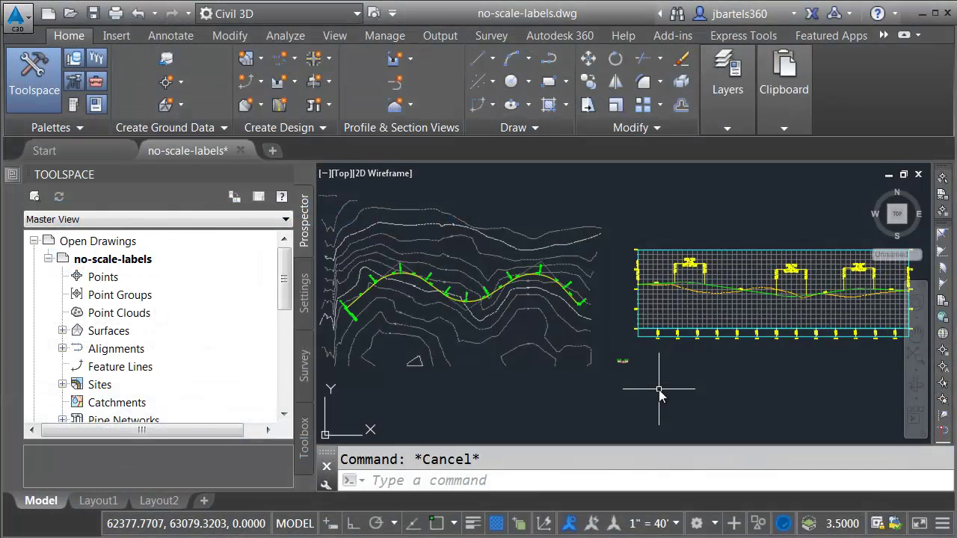
# Step: Set the drawing's annotation scale to 1" = 100'
pyautogui.scroll(8, 516, 290)
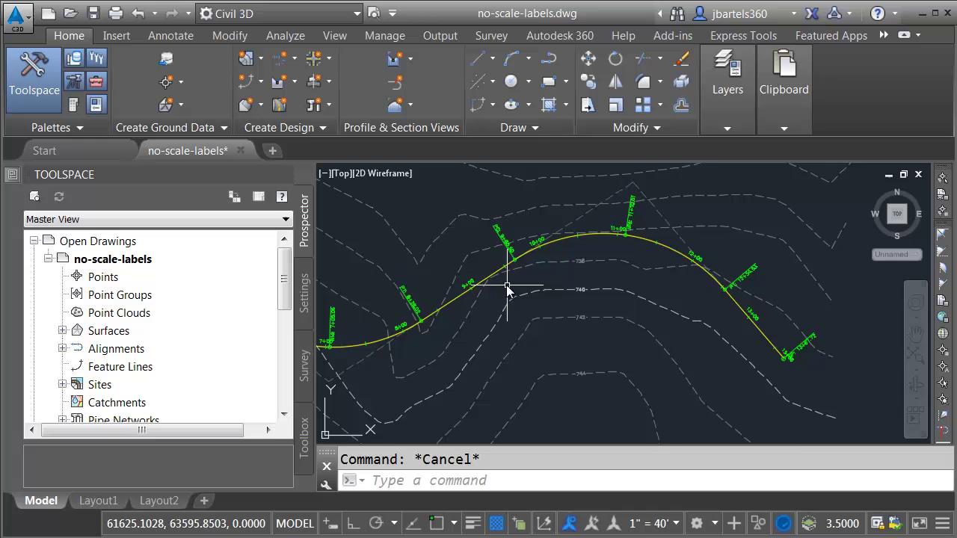
pyautogui.moveTo(576, 290)
pyautogui.mouseDown(button='middle')
pyautogui.moveTo(543, 267)
pyautogui.moveTo(491, 374)
pyautogui.mouseUp(button='middle')
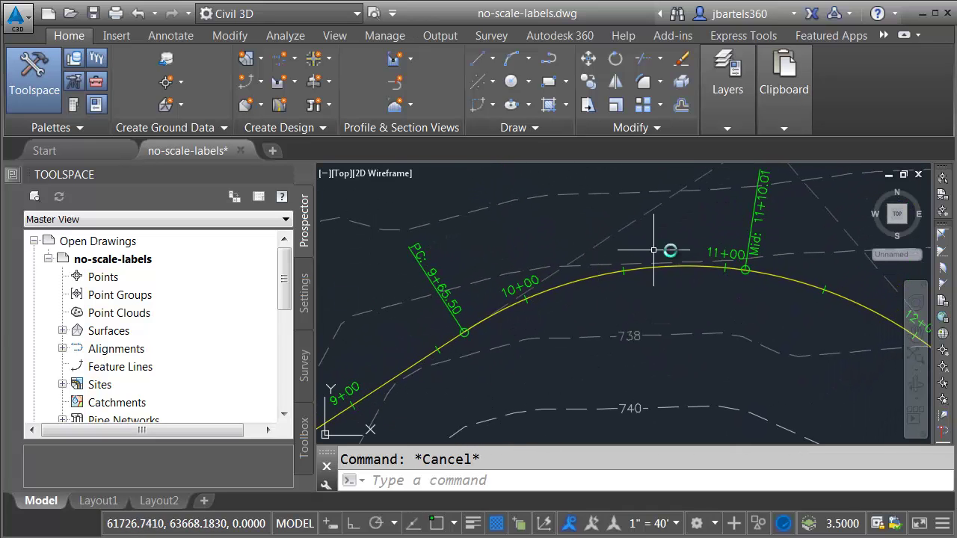
pyautogui.scroll(-5, 768, 331)
pyautogui.moveTo(767, 331); pyautogui.dragTo(512, 312, button='middle')
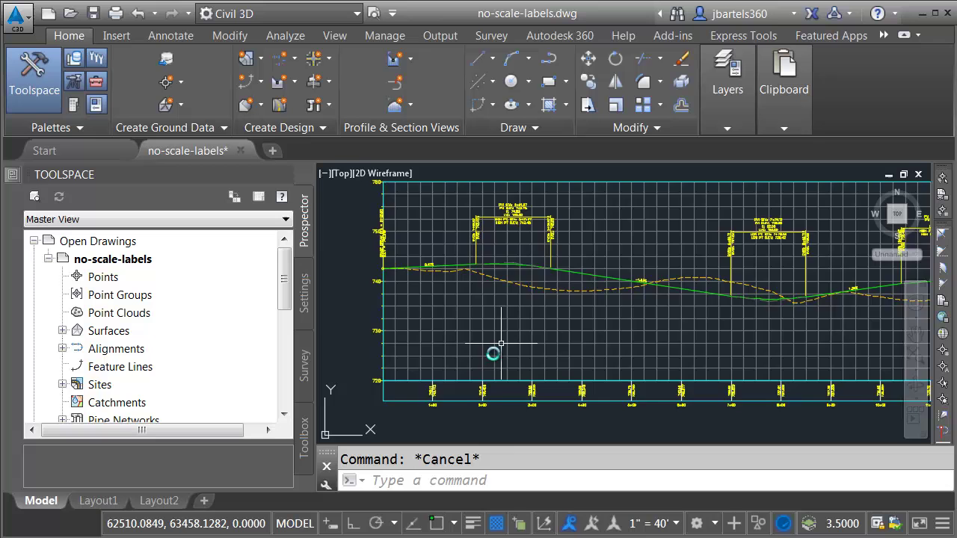
pyautogui.moveTo(466, 384); pyautogui.dragTo(615, 269, button='middle')
pyautogui.scroll(10, 514, 343)
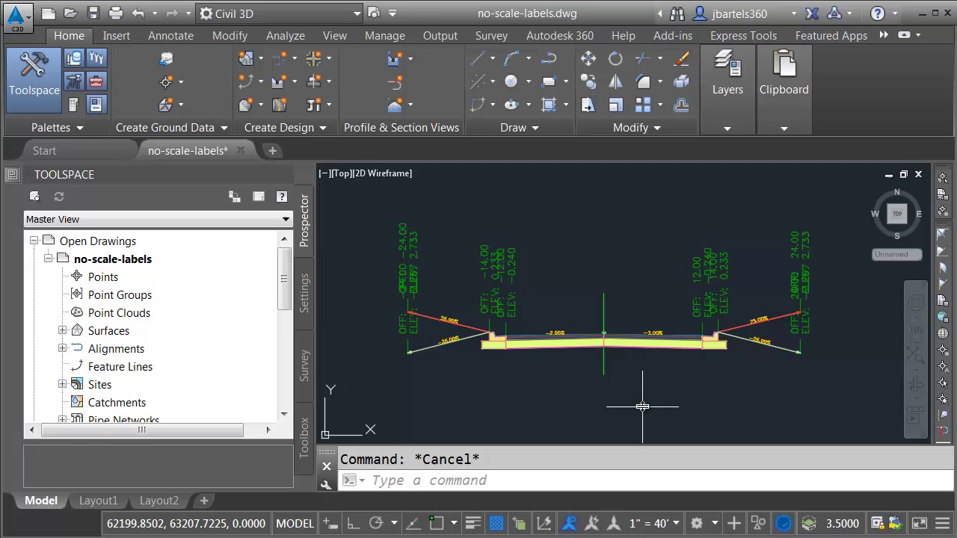
pyautogui.scroll(-6, 642, 406)
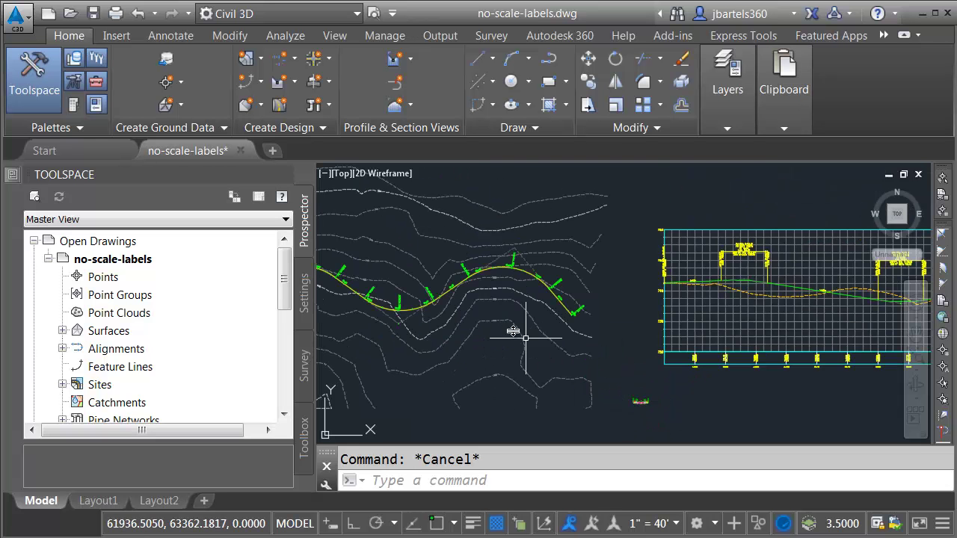
pyautogui.scroll(5, 500, 326)
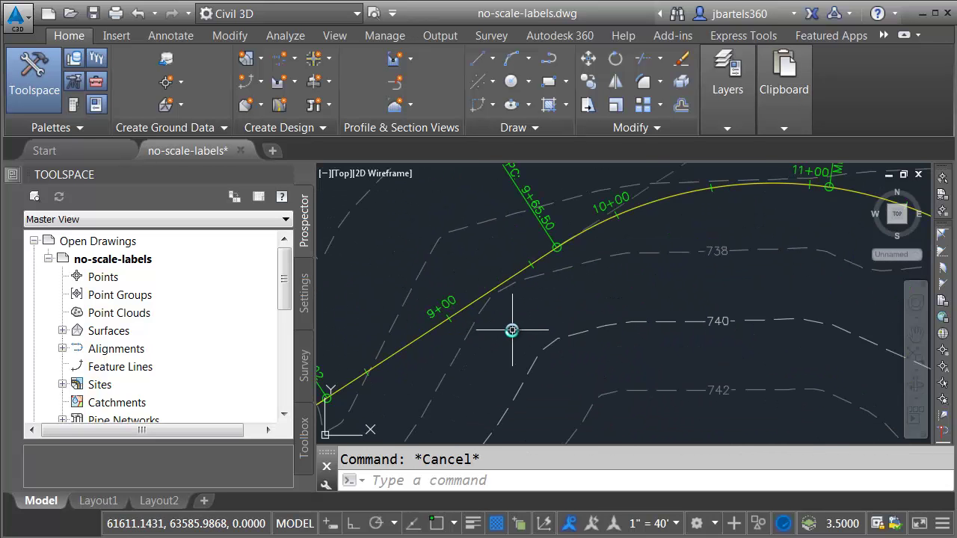
pyautogui.click(678, 523)
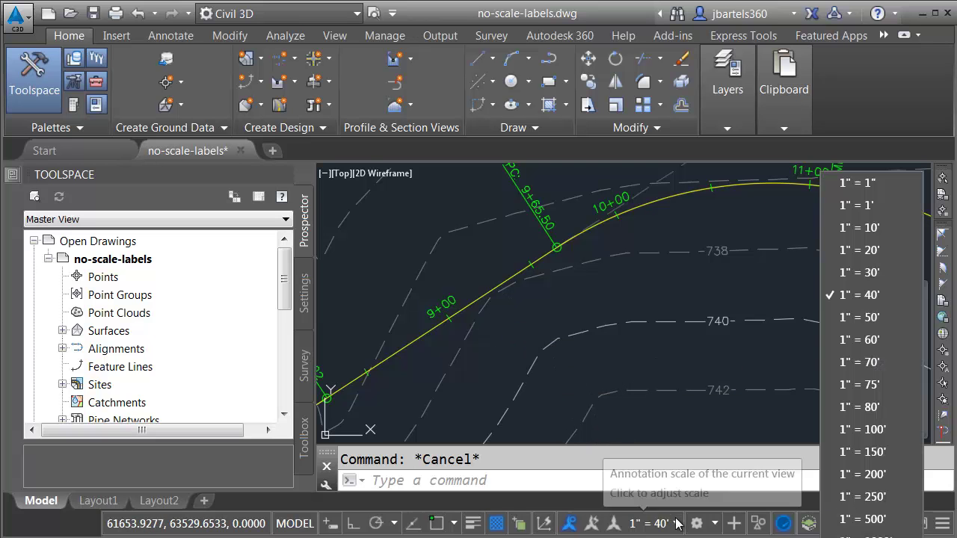
pyautogui.click(852, 429)
# Step: Zoom to the cross-section assembly and switch the annotation scale to 1" = 10' to compare labels
pyautogui.scroll(-3, 504, 338)
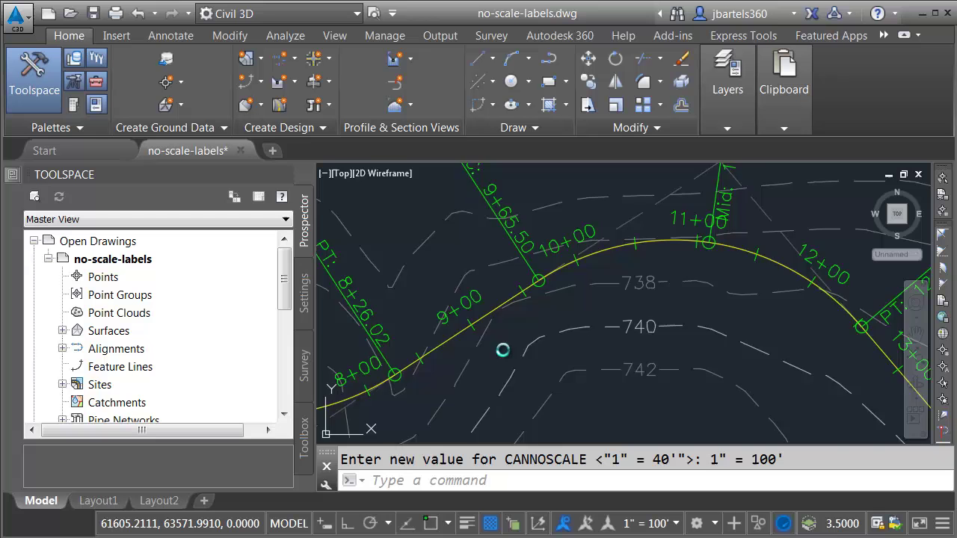
pyautogui.moveTo(498, 346)
pyautogui.mouseDown(button='middle')
pyautogui.moveTo(603, 272)
pyautogui.moveTo(475, 314)
pyautogui.moveTo(528, 343)
pyautogui.mouseUp(button='middle')
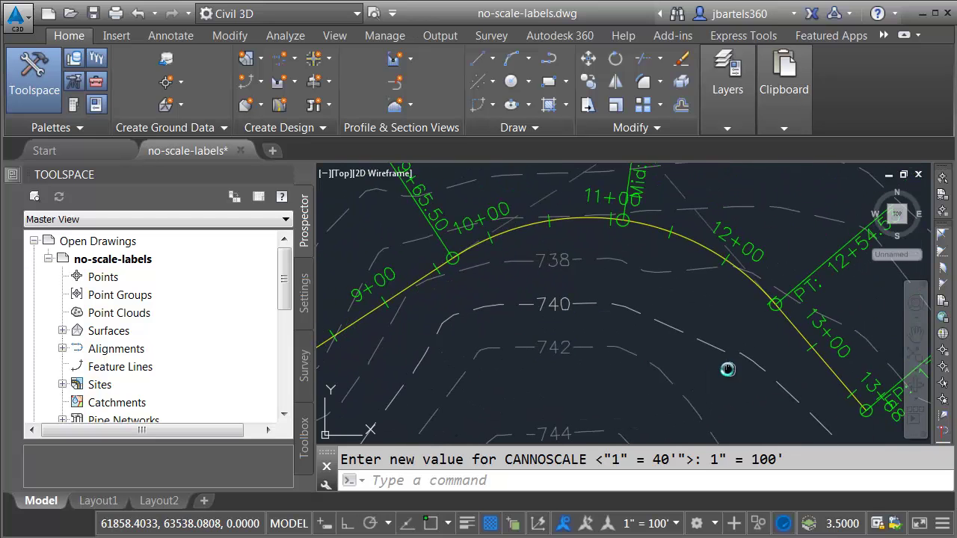
pyautogui.moveTo(731, 367)
pyautogui.mouseDown(button='middle')
pyautogui.moveTo(573, 256)
pyautogui.moveTo(710, 367)
pyautogui.moveTo(548, 175)
pyautogui.mouseUp(button='middle')
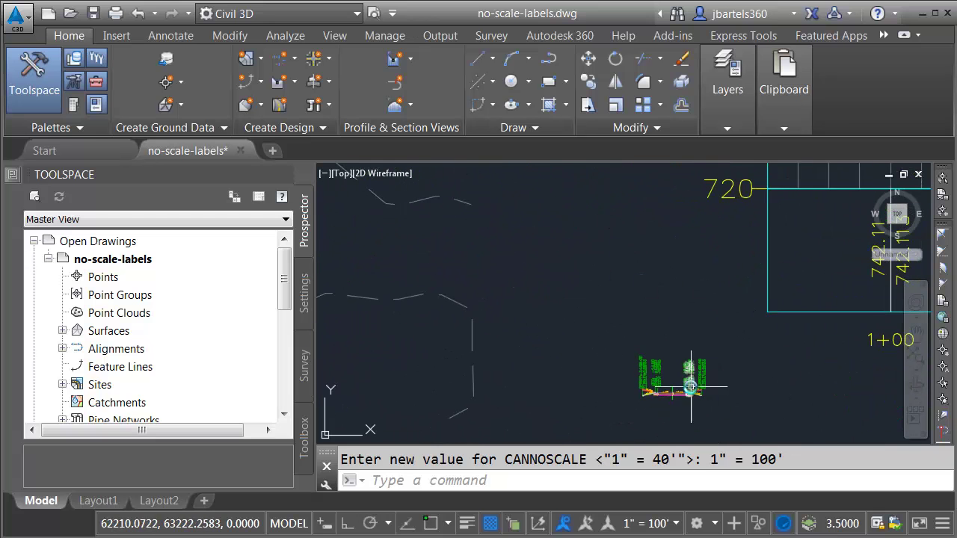
pyautogui.scroll(3, 676, 407)
pyautogui.scroll(4, 686, 417)
pyautogui.moveTo(685, 417); pyautogui.dragTo(668, 449, button='middle')
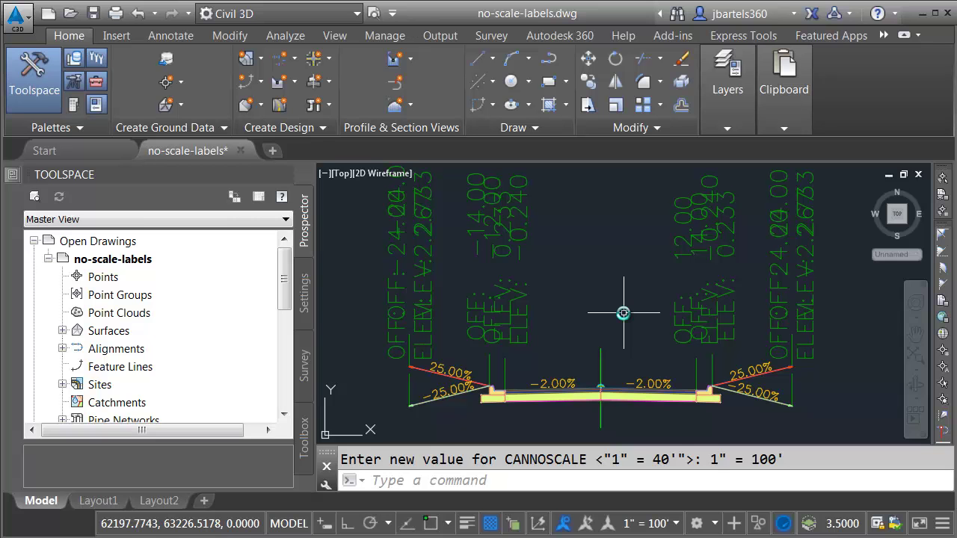
pyautogui.click(661, 524)
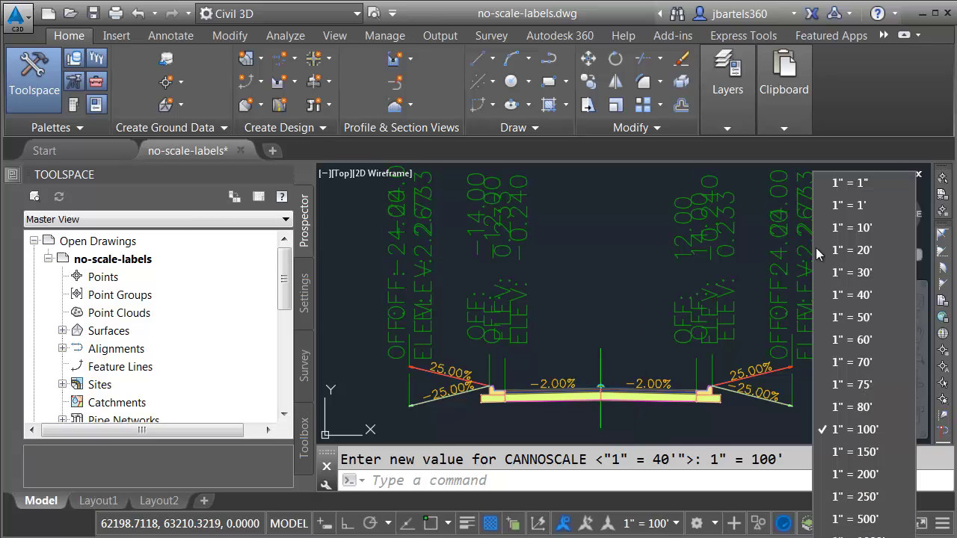
pyautogui.click(843, 230)
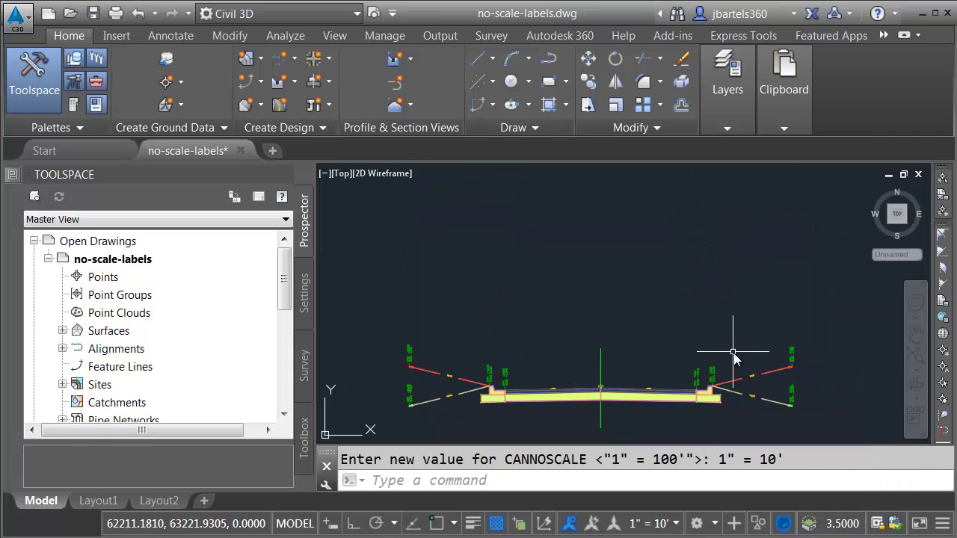
pyautogui.scroll(5, 755, 393)
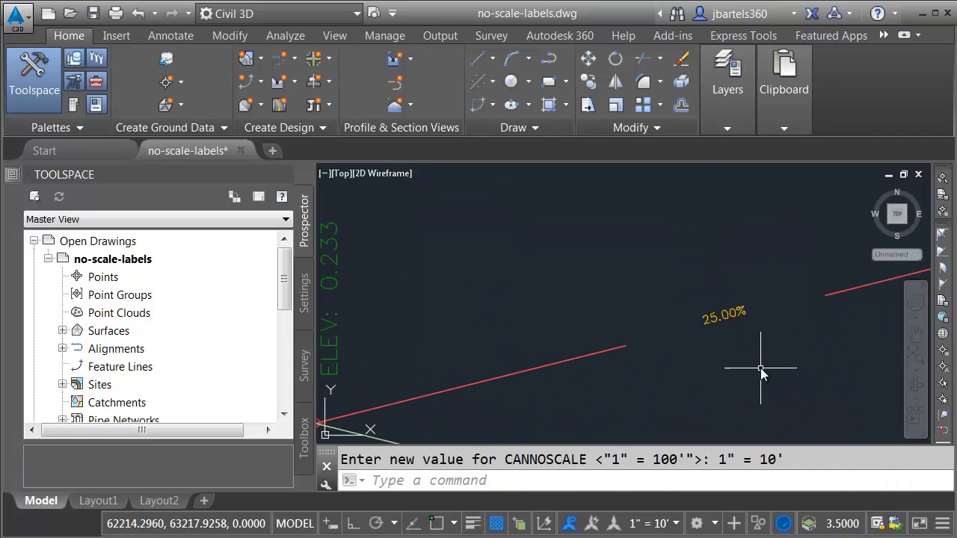
pyautogui.scroll(2, 753, 346)
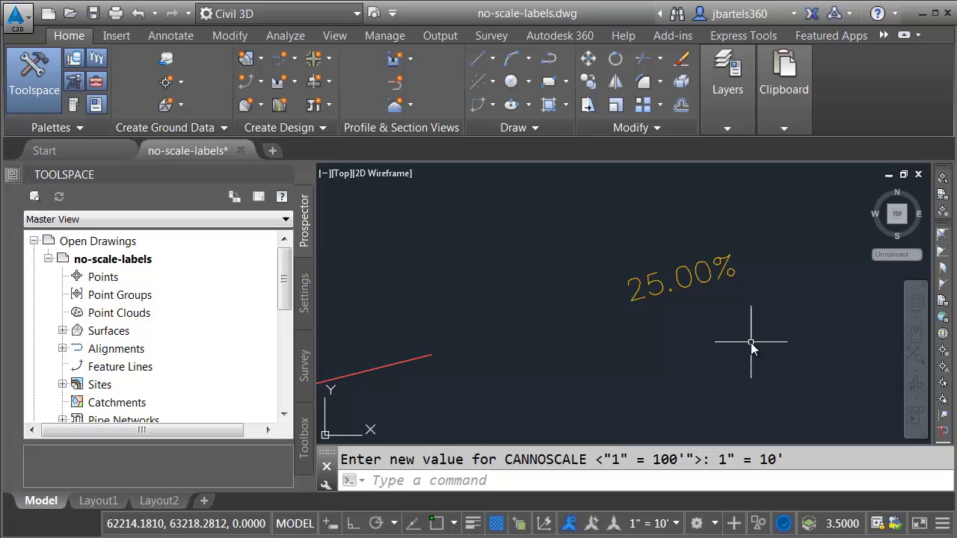
pyautogui.scroll(-8, 751, 347)
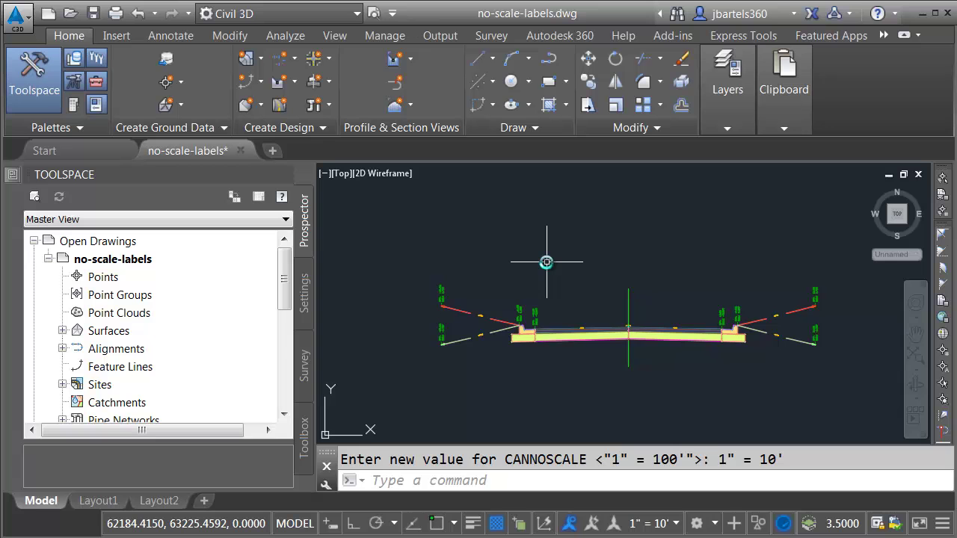
# Step: Try annotation scale 1" = 40', then settle on 1" = 30' and recentre the whole assembly
pyautogui.click(672, 524)
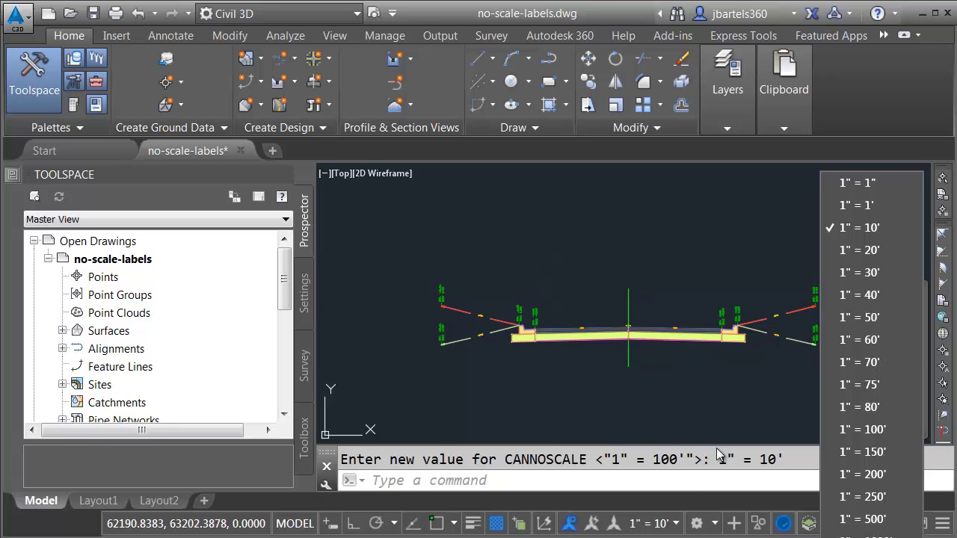
pyautogui.click(849, 295)
pyautogui.scroll(4, 763, 295)
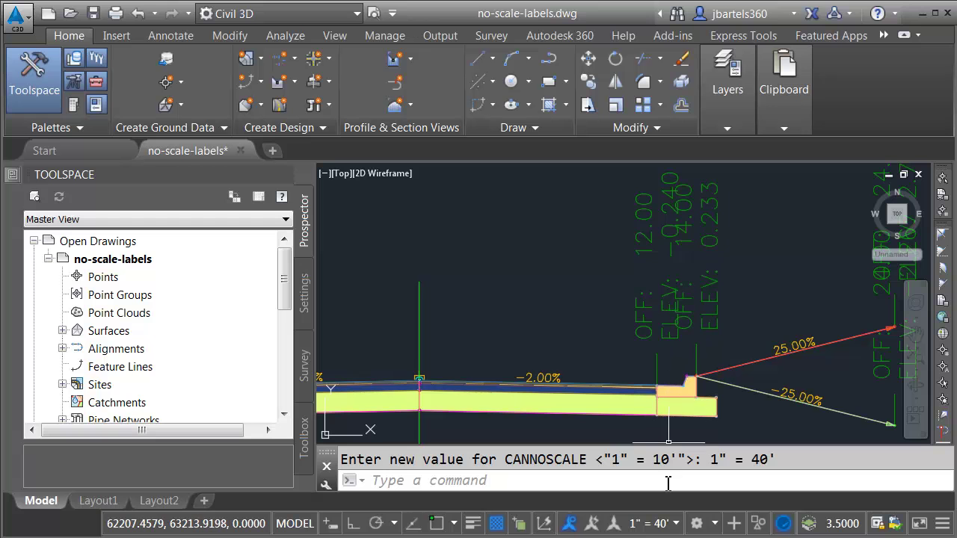
pyautogui.click(665, 528)
pyautogui.click(848, 274)
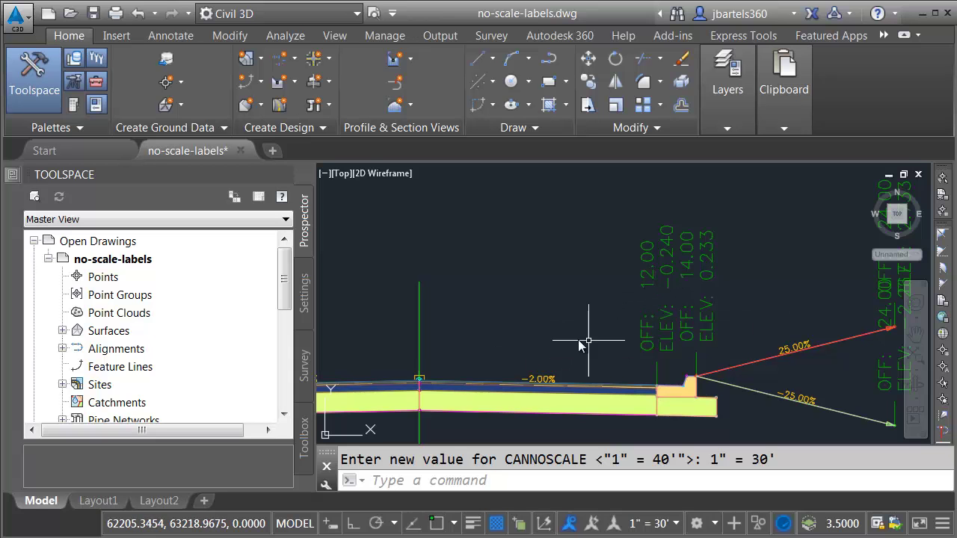
pyautogui.scroll(-3, 494, 298)
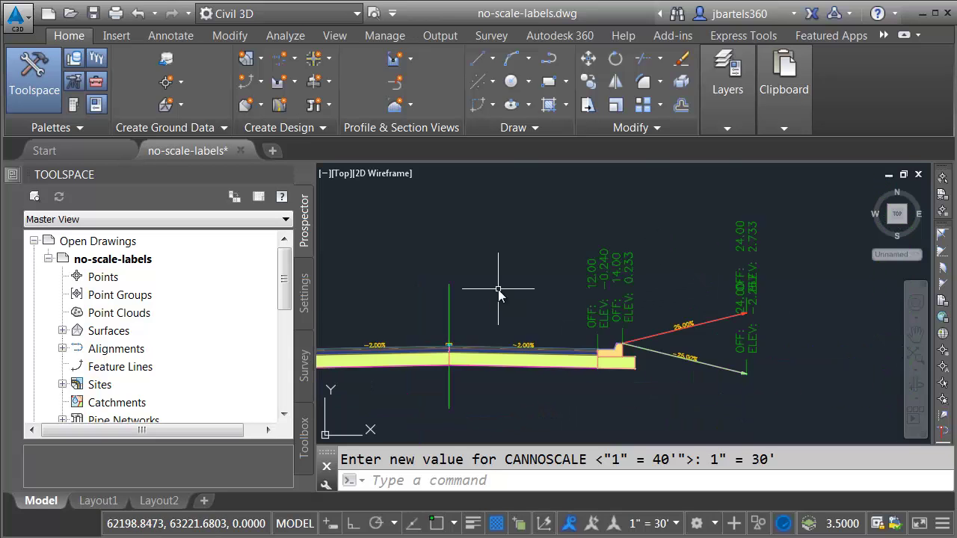
pyautogui.moveTo(496, 299); pyautogui.dragTo(575, 278, button='middle')
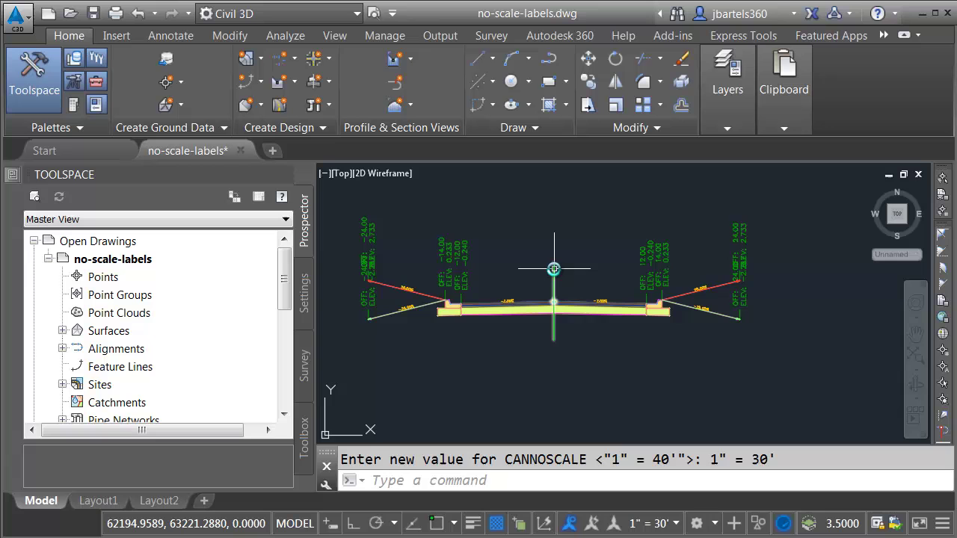
pyautogui.moveTo(554, 269)
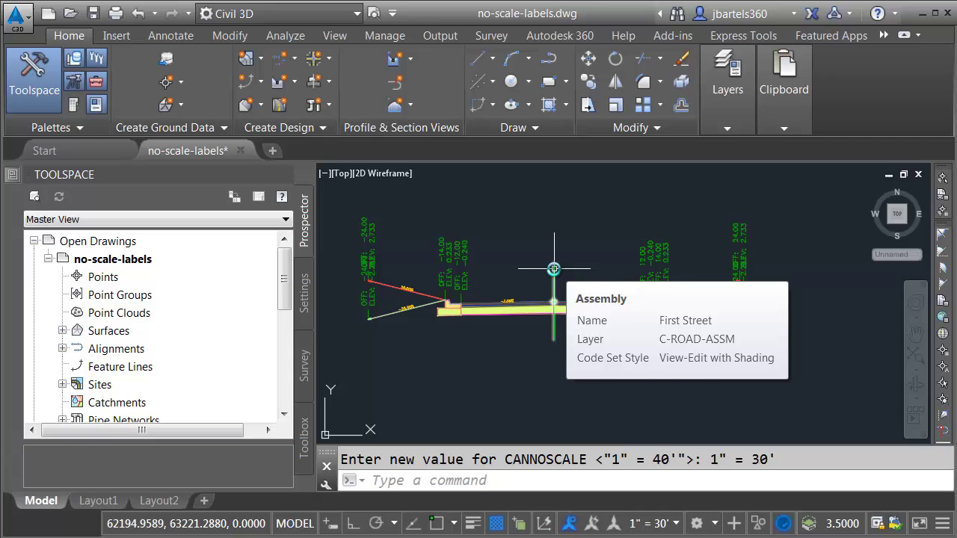
# Step: Copy the View-Edit with Shading code set style and rename the copy 'Assembly Code Set Style'
pyautogui.click(306, 282)
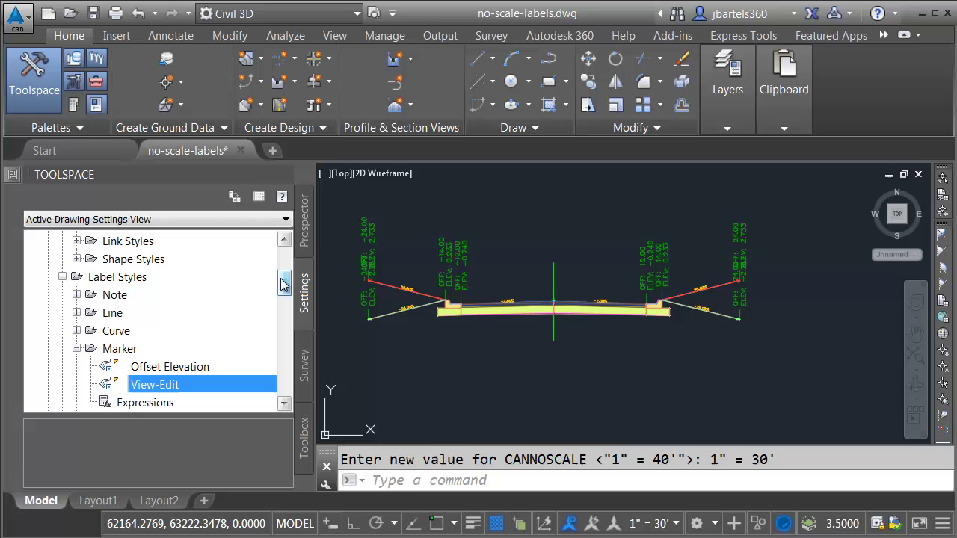
pyautogui.scroll(3, 284, 280)
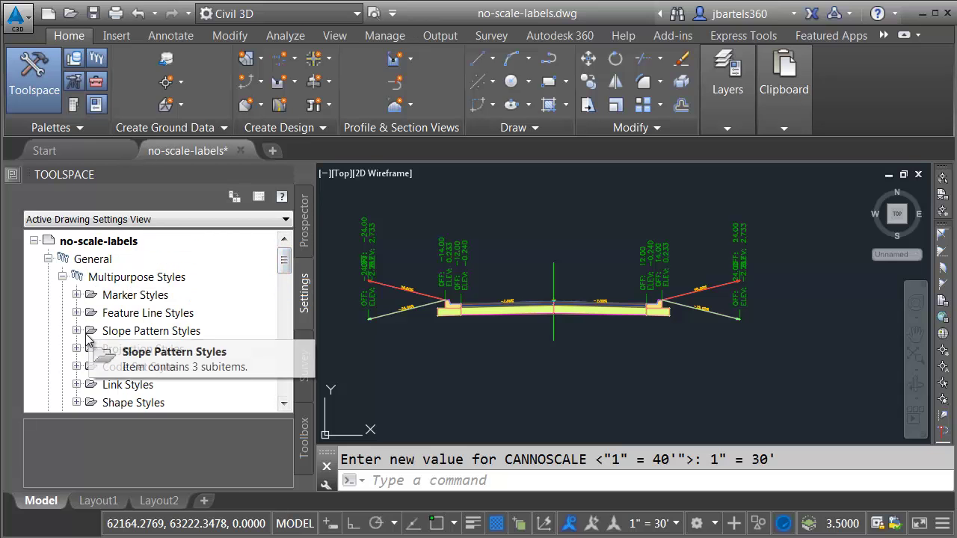
pyautogui.click(76, 366)
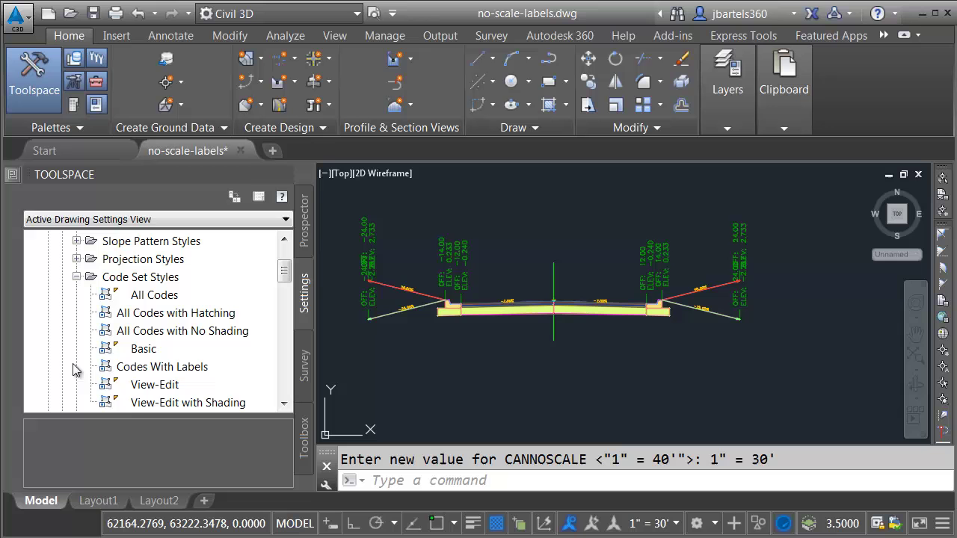
pyautogui.rightClick(172, 404)
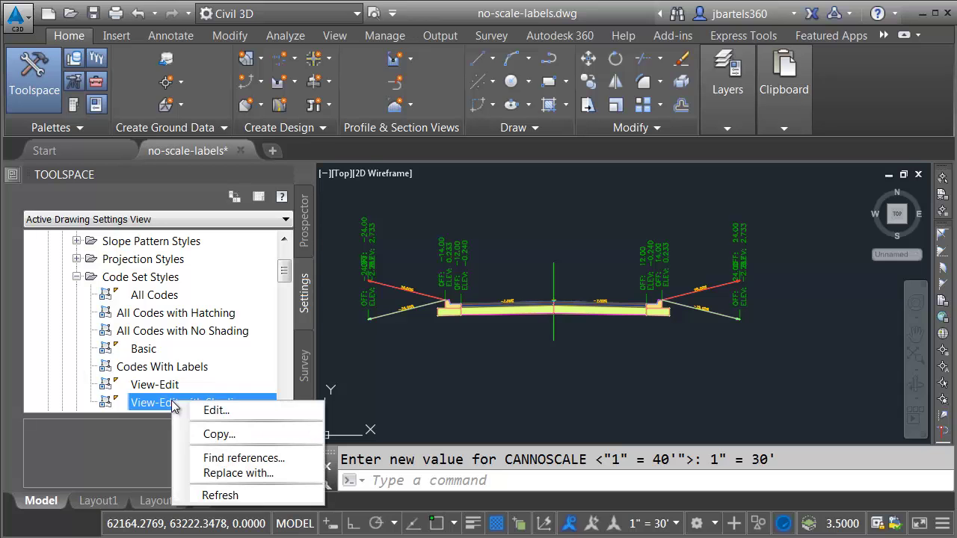
pyautogui.click(210, 435)
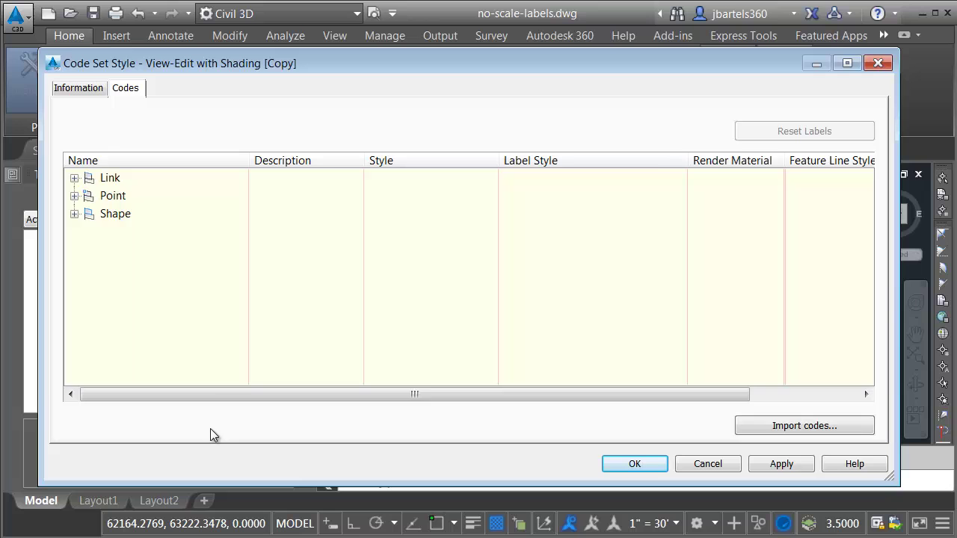
pyautogui.click(78, 91)
pyautogui.moveTo(209, 129); pyautogui.dragTo(70, 140)
pyautogui.write('Assembly Code Set Style')
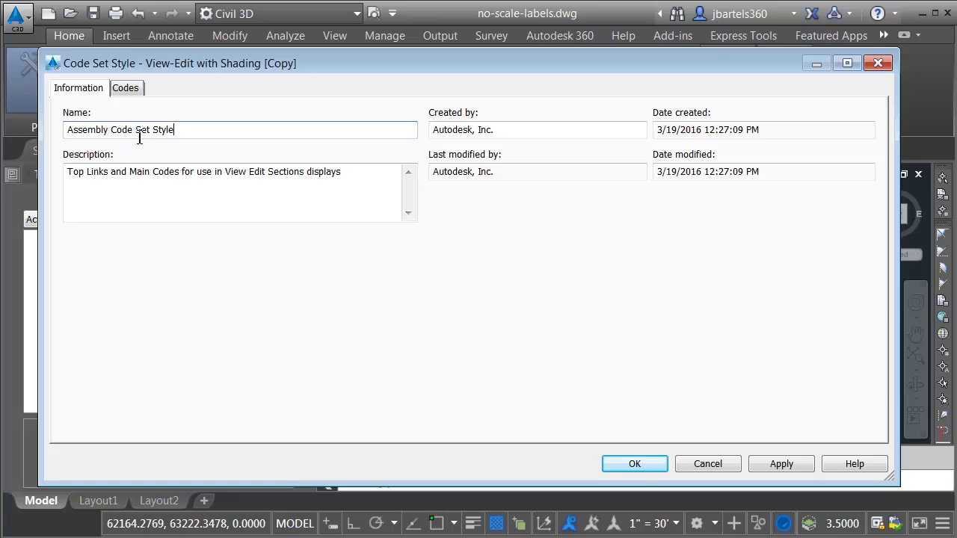
# Step: Save the new code set style, then copy the assembly baseline to a spot below the original
pyautogui.click(637, 463)
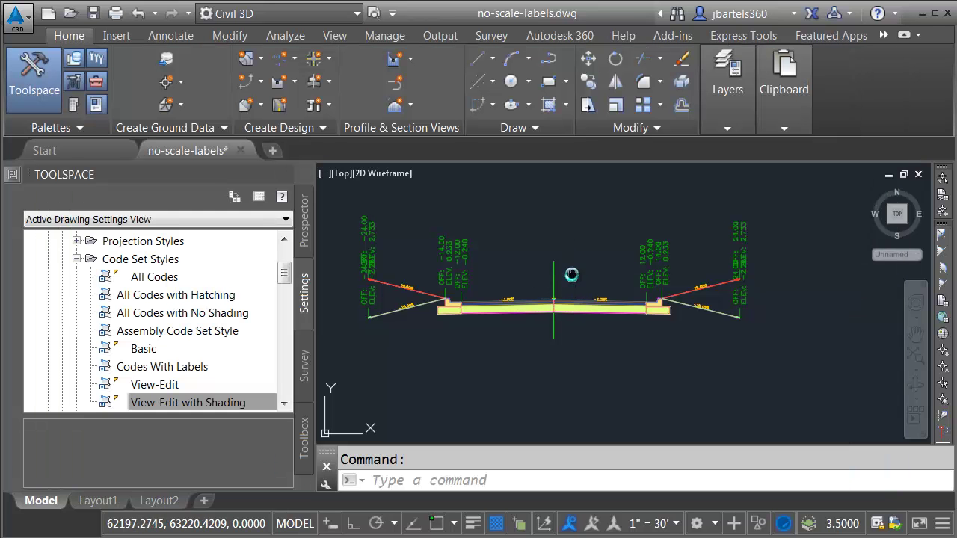
pyautogui.moveTo(573, 248); pyautogui.dragTo(572, 241, button='middle')
pyautogui.click(589, 81)
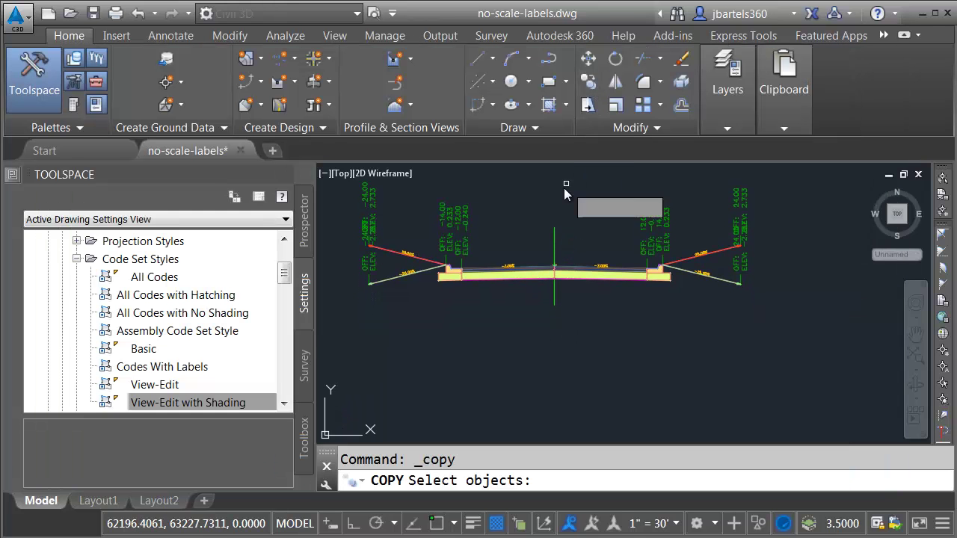
pyautogui.click(552, 235)
pyautogui.press('Return')
pyautogui.click(589, 196)
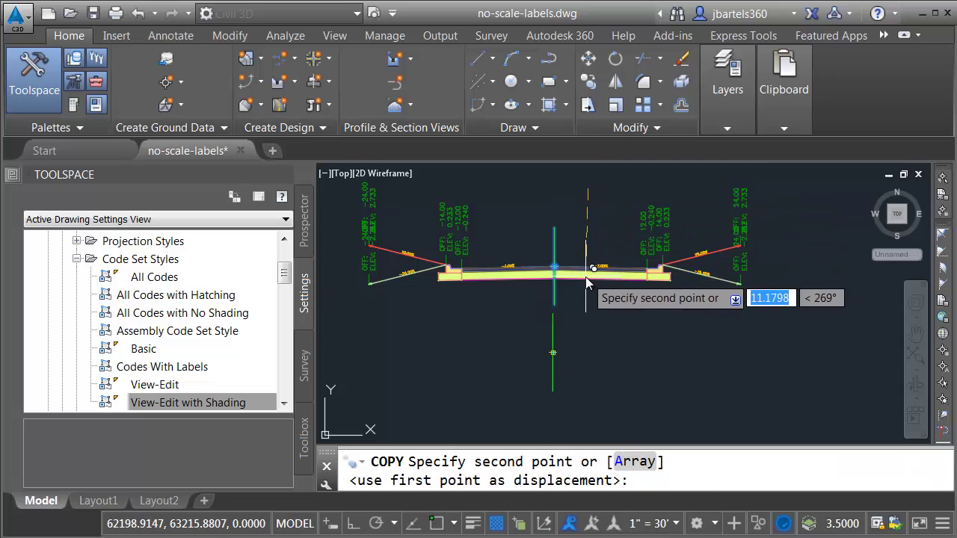
pyautogui.click(589, 300)
pyautogui.press('Escape')
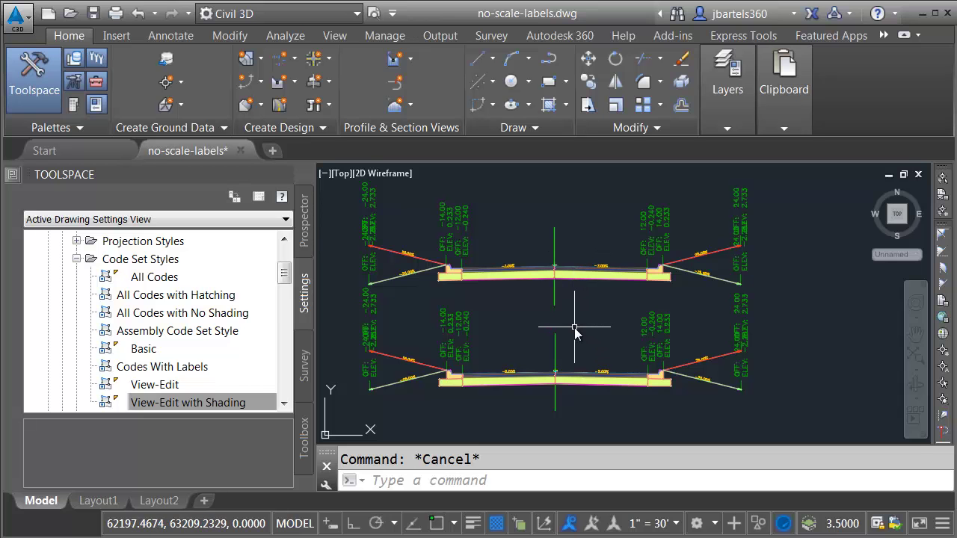
# Step: Set the lower First Street (2) assembly's code set style to Assembly Code Set Style
pyautogui.click(555, 341)
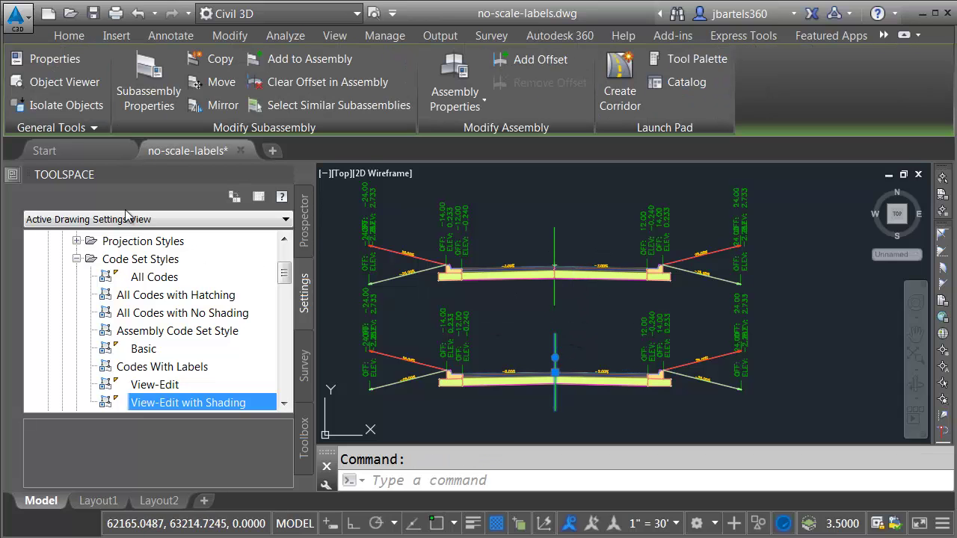
pyautogui.moveTo(13, 178)
pyautogui.click(325, 446)
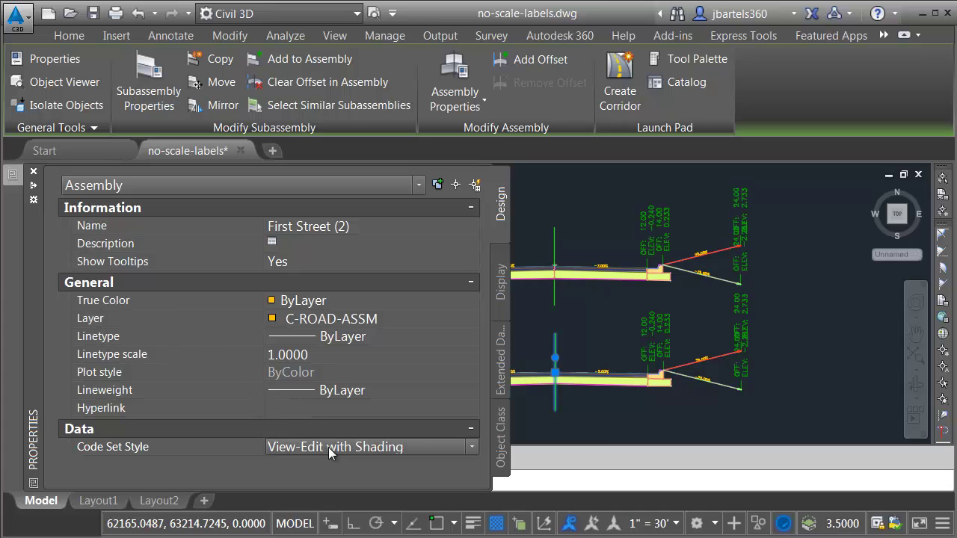
pyautogui.click(416, 447)
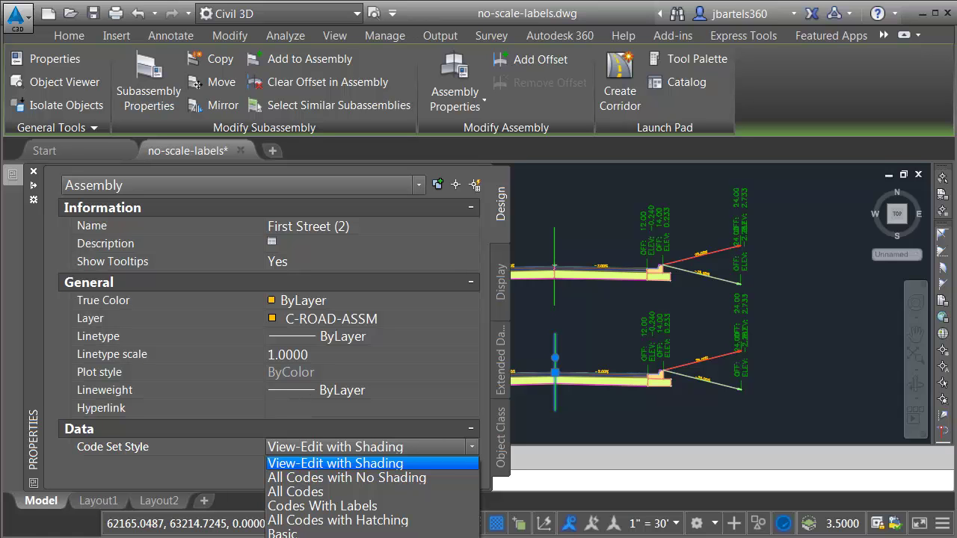
pyautogui.press('Return')
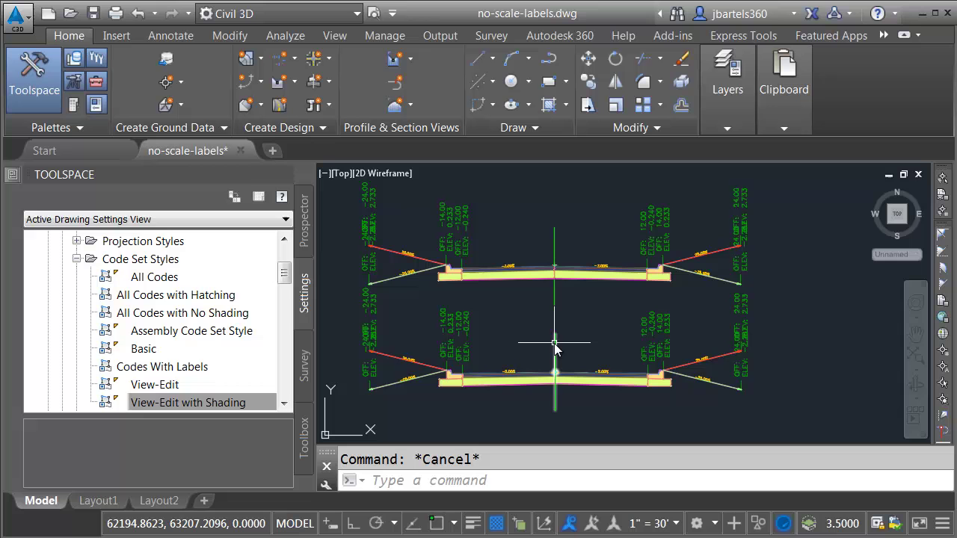
pyautogui.moveTo(555, 349)
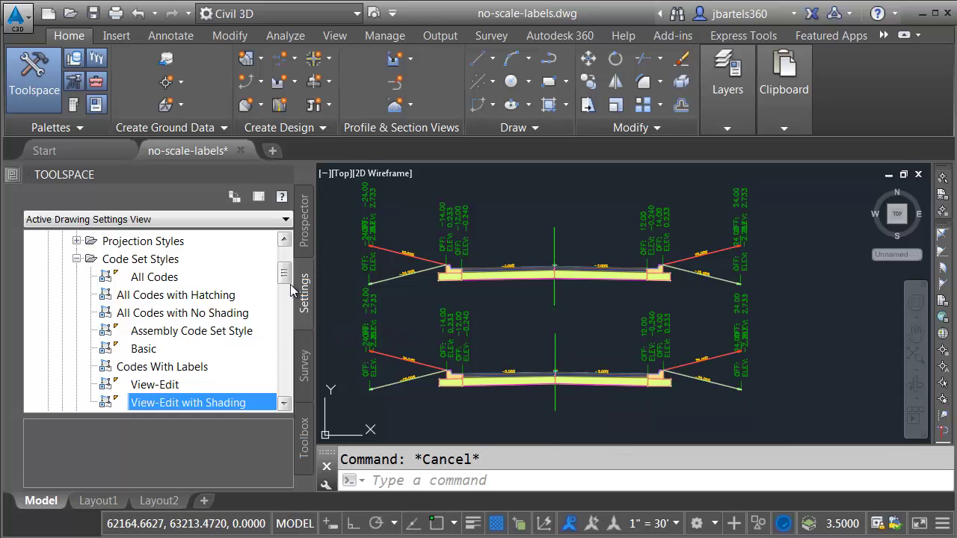
# Step: Edit Assembly Code Set Style and expand its Point codes to reach Back_Curb's label style
pyautogui.rightClick(217, 335)
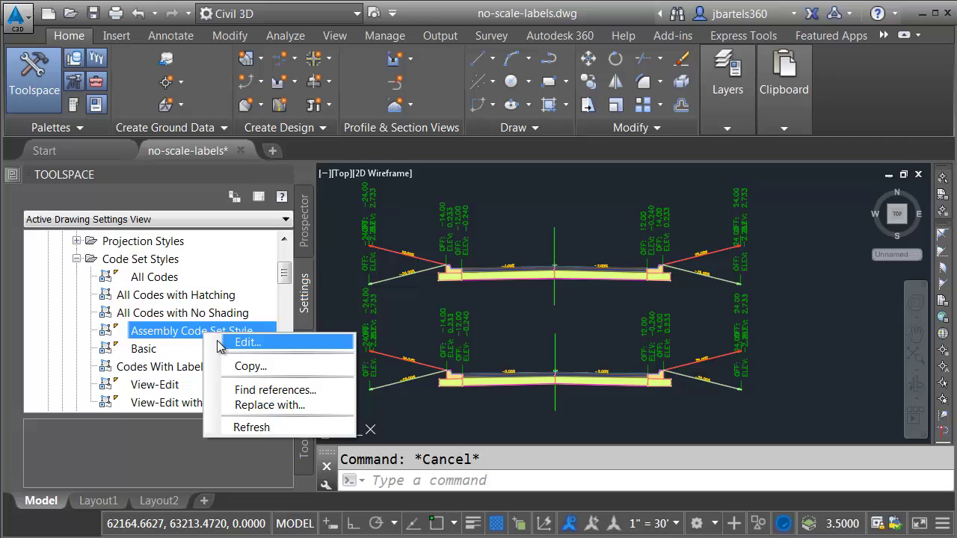
pyautogui.click(244, 344)
pyautogui.click(125, 89)
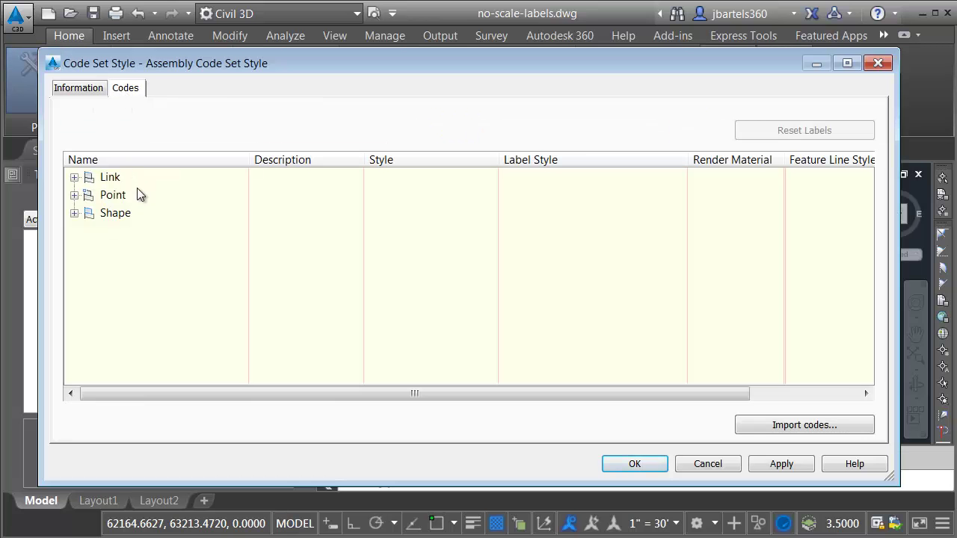
pyautogui.moveTo(286, 69)
pyautogui.mouseDown()
pyautogui.moveTo(327, 157)
pyautogui.moveTo(367, 430)
pyautogui.mouseUp()
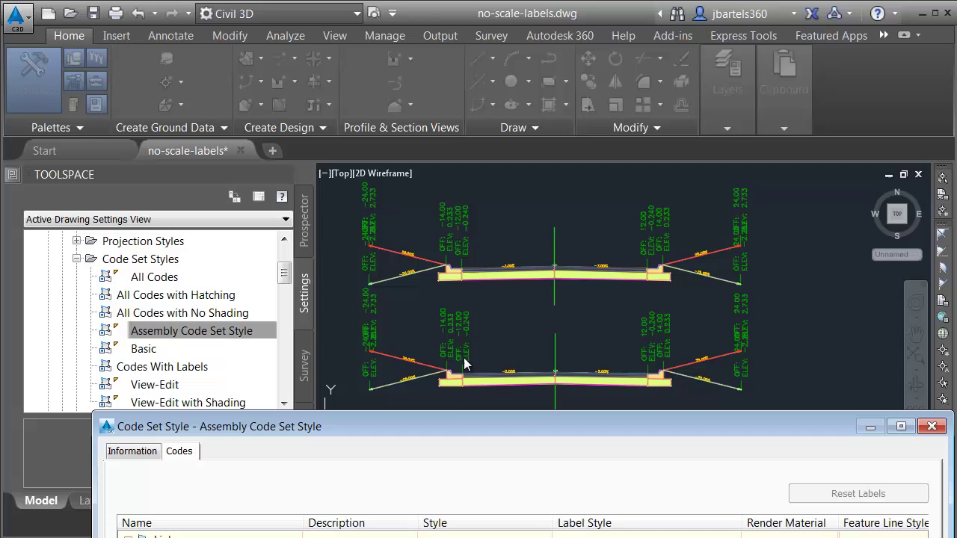
pyautogui.moveTo(448, 428); pyautogui.dragTo(391, 63)
pyautogui.click(71, 194)
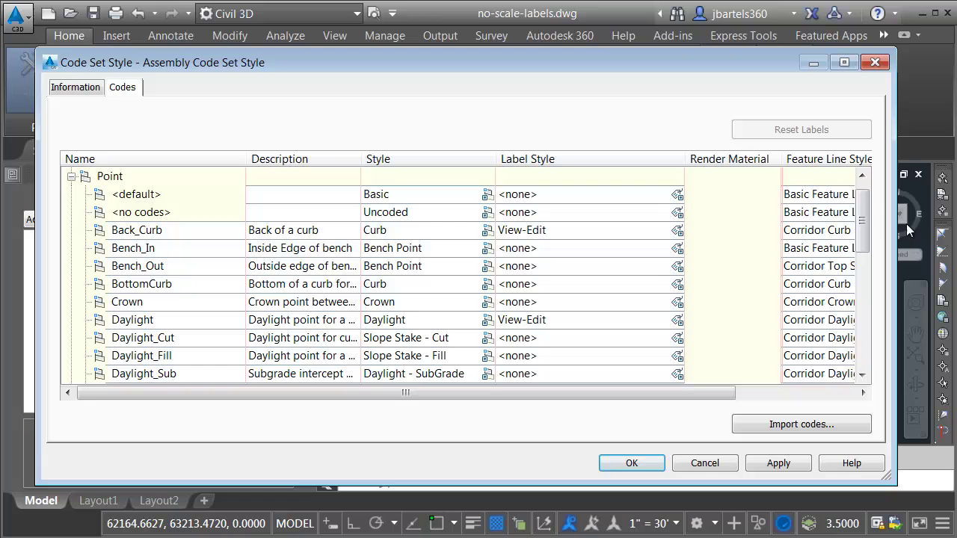
pyautogui.moveTo(865, 223)
pyautogui.mouseDown()
pyautogui.moveTo(885, 306)
pyautogui.moveTo(884, 234)
pyautogui.moveTo(865, 218)
pyautogui.mouseUp()
# Step: Copy the View-Edit label style as 'View-Edit [NO SCALE]' and assign it to Back_Curb
pyautogui.click(677, 232)
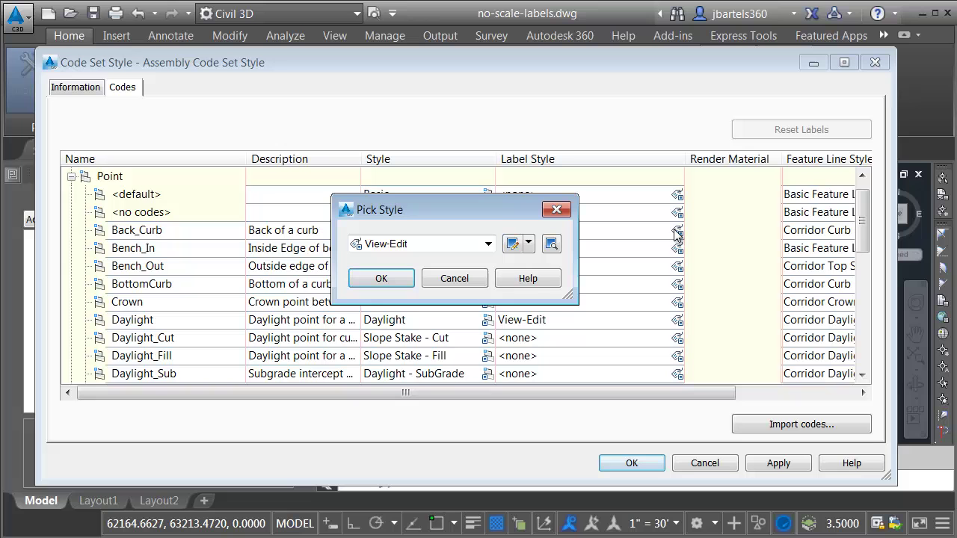
pyautogui.click(529, 244)
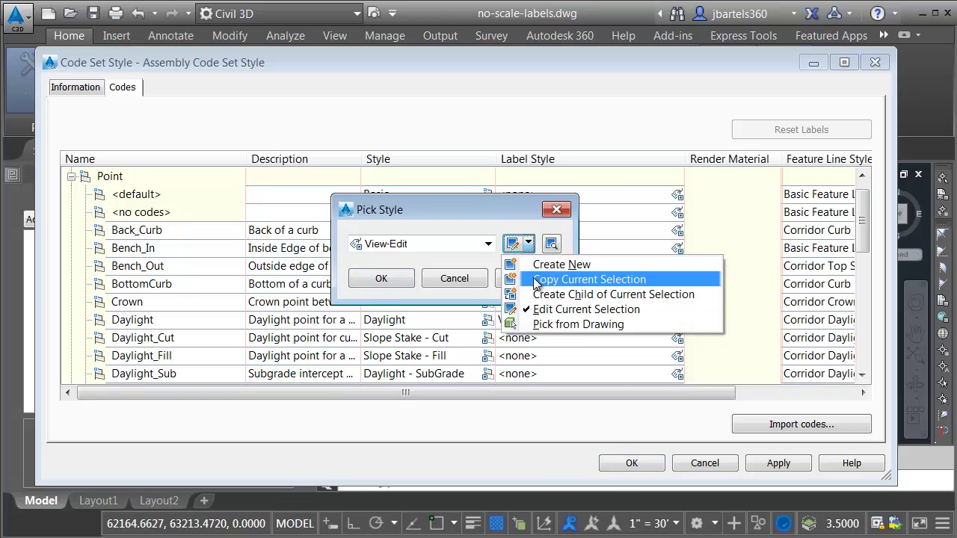
pyautogui.click(569, 279)
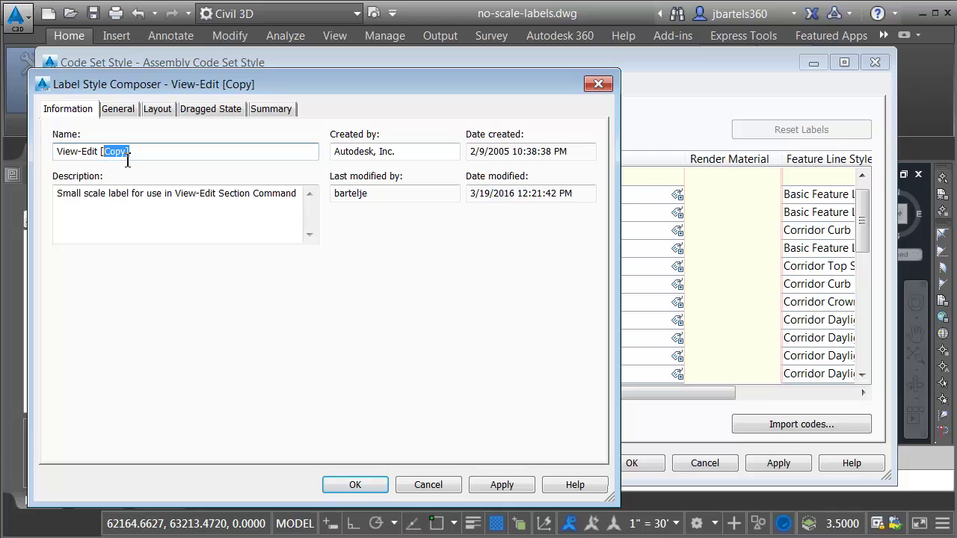
pyautogui.write('NO SCALE')
pyautogui.click(362, 486)
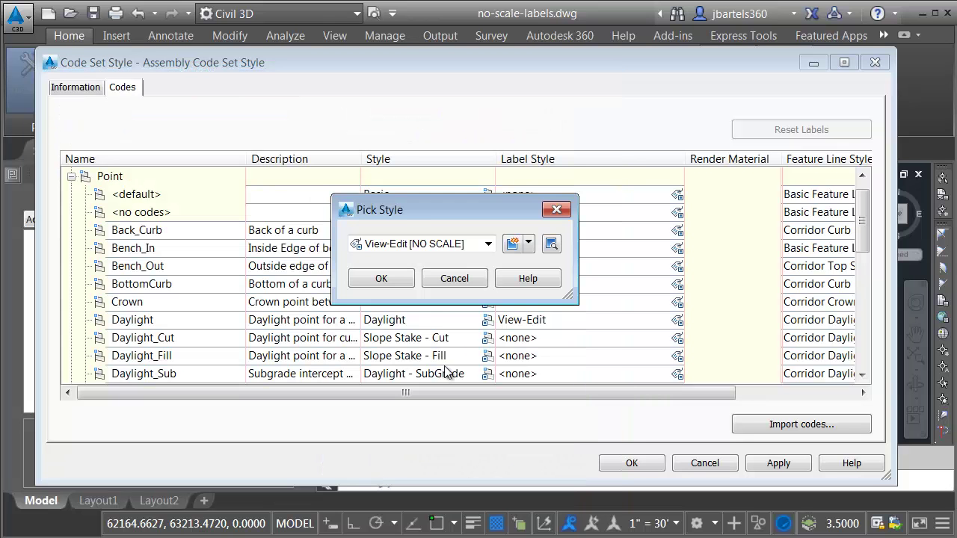
pyautogui.click(389, 278)
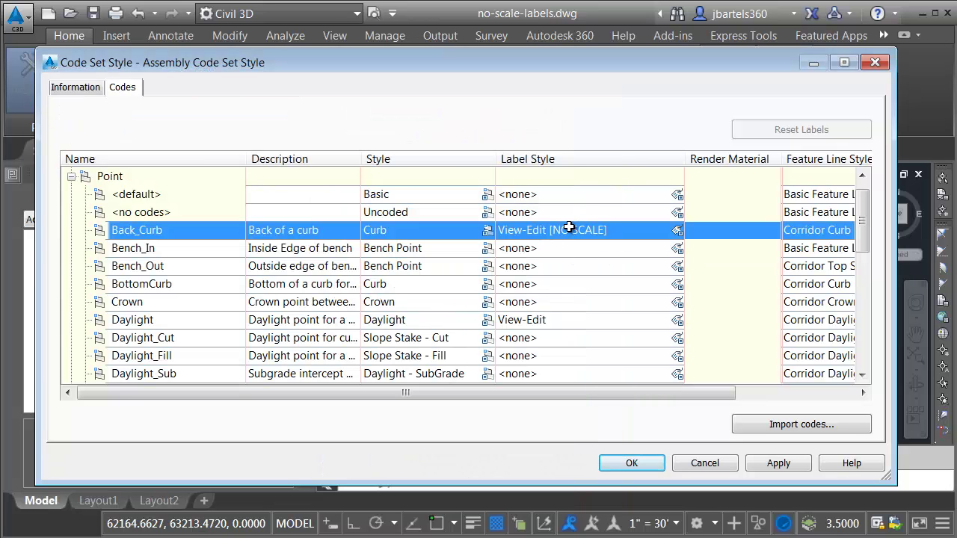
# Step: Select the Sidewalk_In and Sidewalk_Out point codes together
pyautogui.click(559, 321)
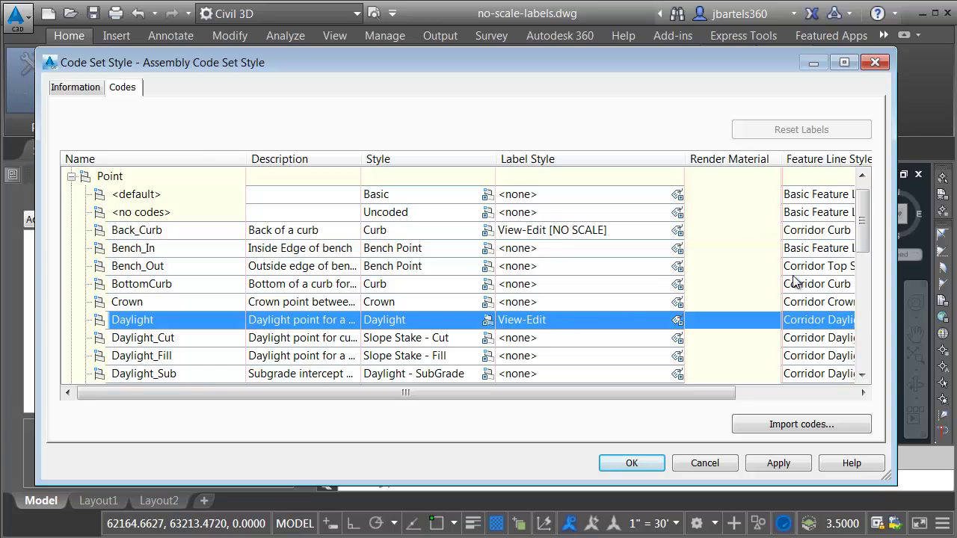
pyautogui.moveTo(862, 220); pyautogui.dragTo(862, 267)
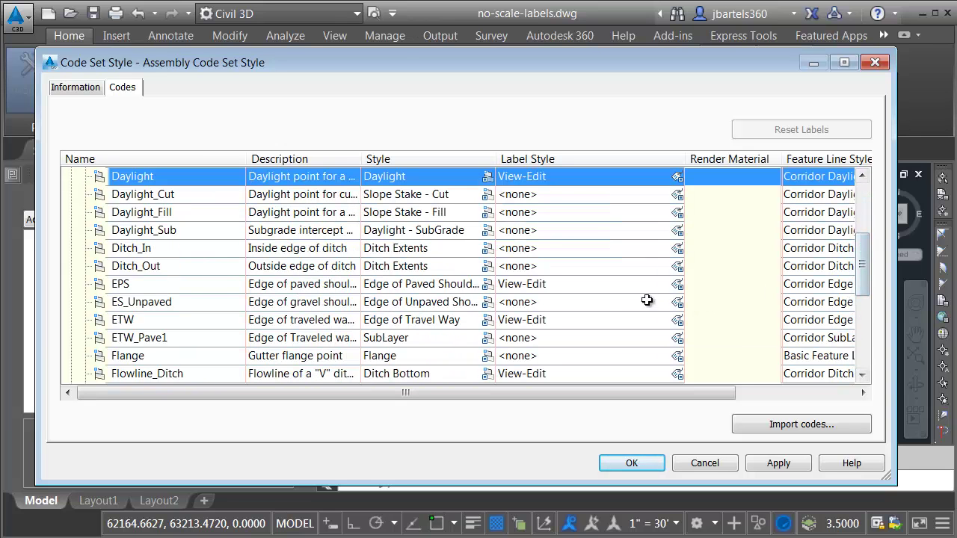
pyautogui.keyDown('ctrl'); pyautogui.click(590, 285); pyautogui.keyUp('ctrl')
pyautogui.keyDown('ctrl'); pyautogui.click(580, 321); pyautogui.keyUp('ctrl')
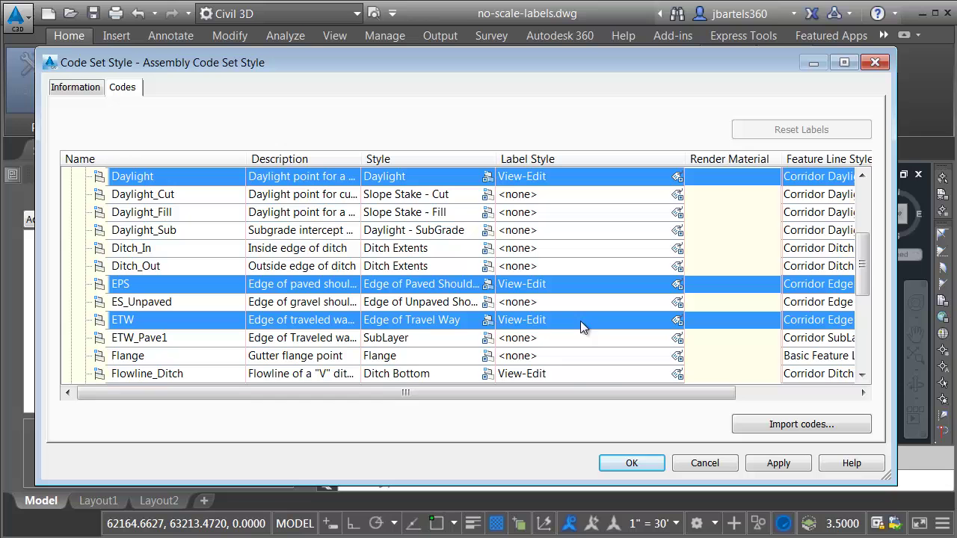
pyautogui.keyDown('ctrl'); pyautogui.click(585, 373); pyautogui.keyUp('ctrl')
pyautogui.moveTo(866, 277); pyautogui.dragTo(877, 352)
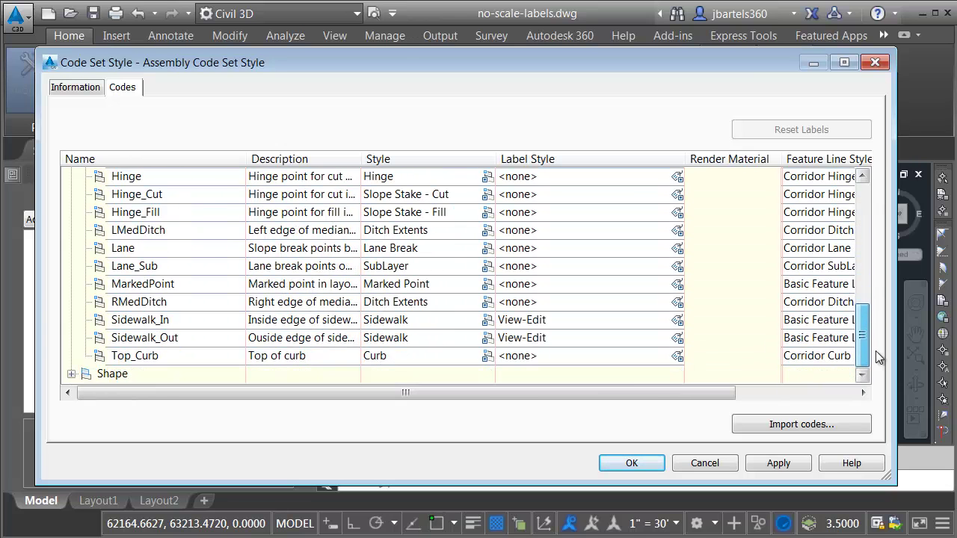
pyautogui.keyDown('ctrl'); pyautogui.click(558, 320); pyautogui.keyUp('ctrl')
pyautogui.keyDown('ctrl'); pyautogui.click(563, 339); pyautogui.keyUp('ctrl')
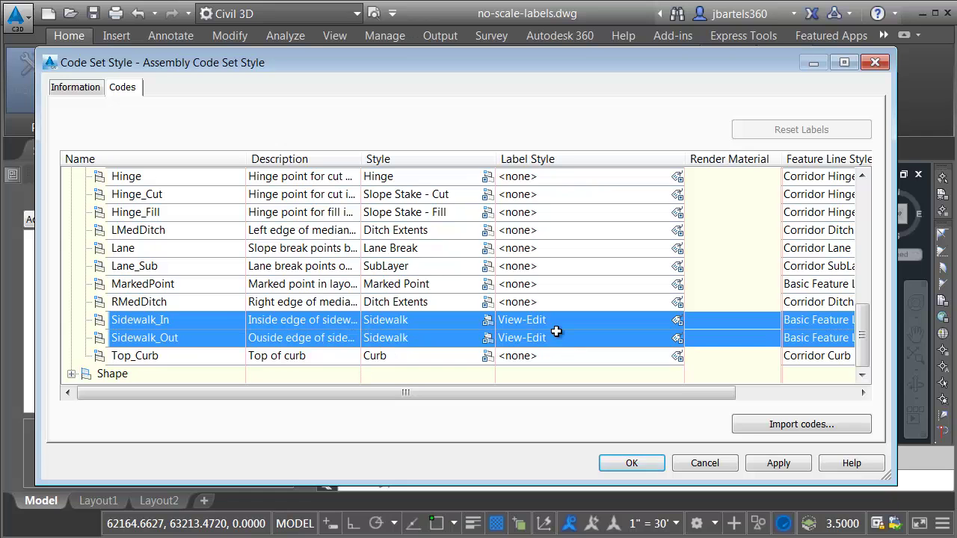
# Step: Assign View-Edit [NO SCALE] to both sidewalk codes and save the code set style
pyautogui.click(677, 321)
pyautogui.click(488, 244)
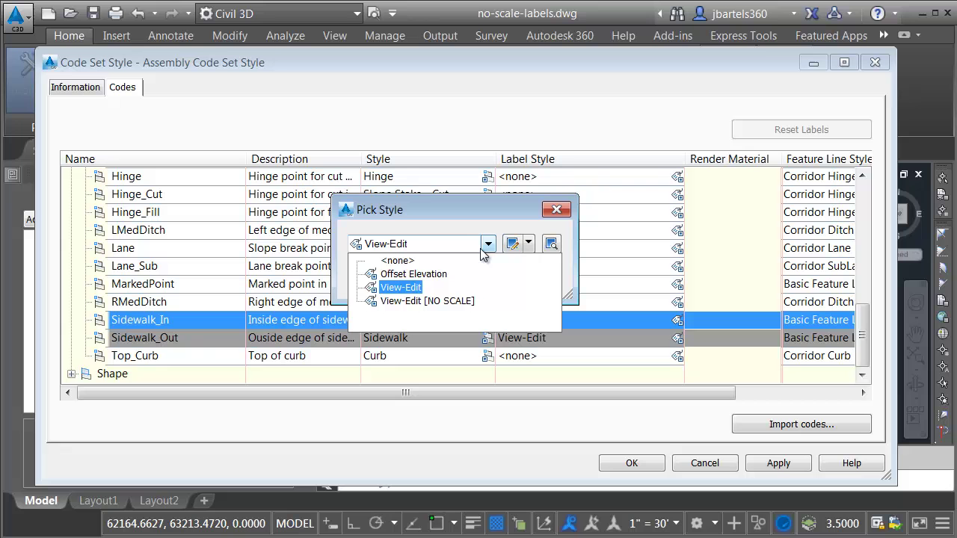
pyautogui.click(447, 302)
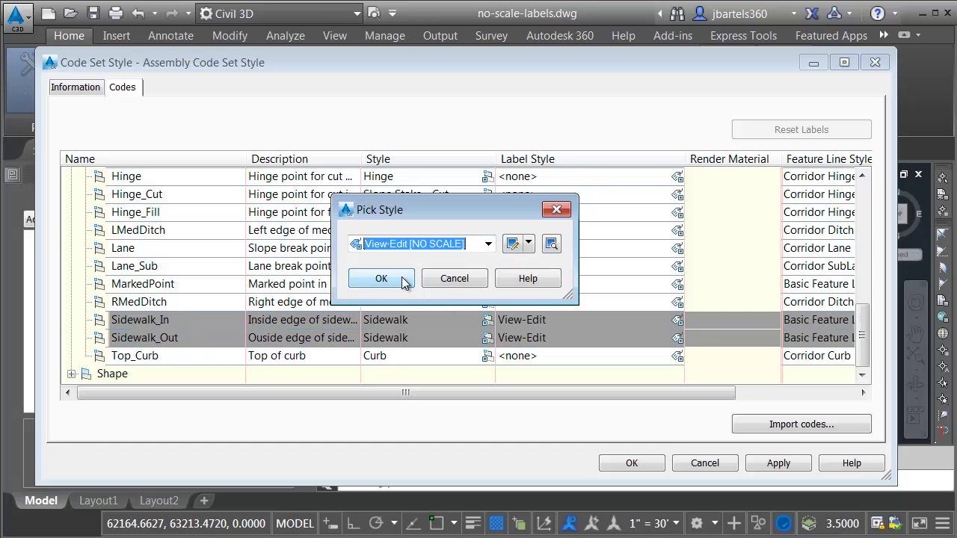
pyautogui.click(382, 278)
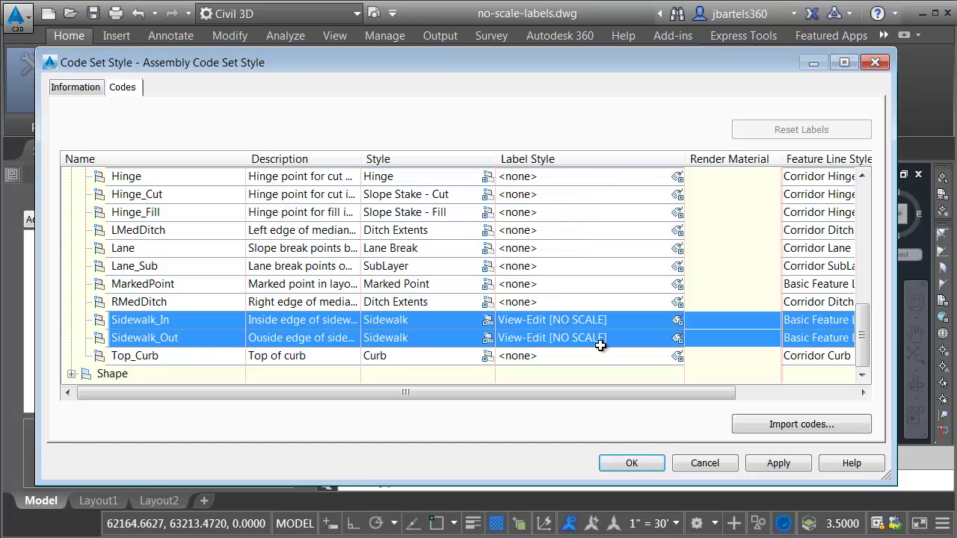
pyautogui.click(632, 463)
pyautogui.press('Escape')
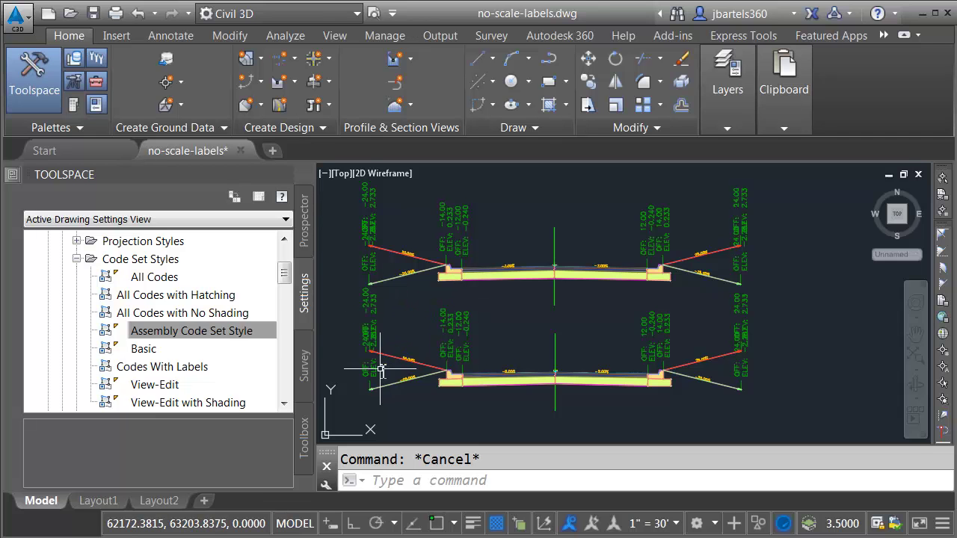
pyautogui.click(77, 260)
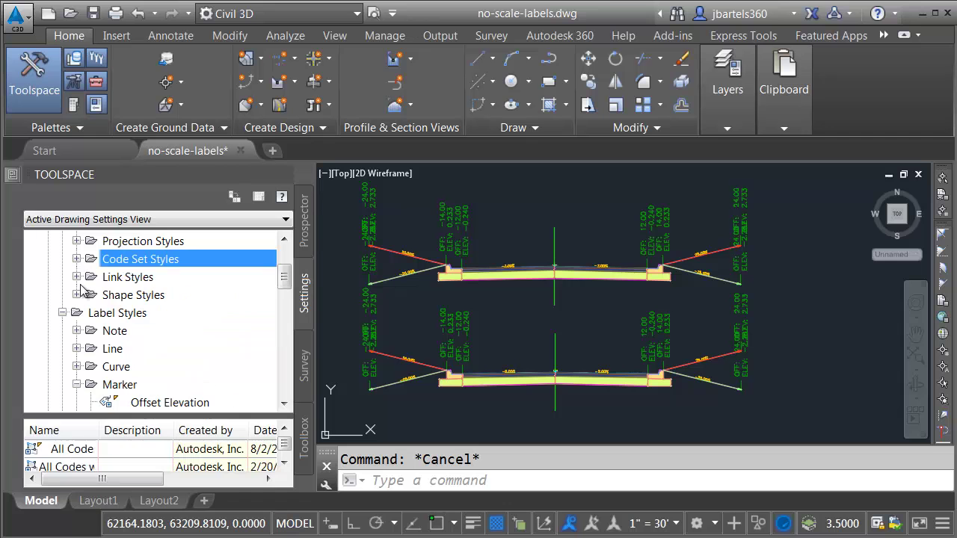
pyautogui.scroll(-3, 285, 286)
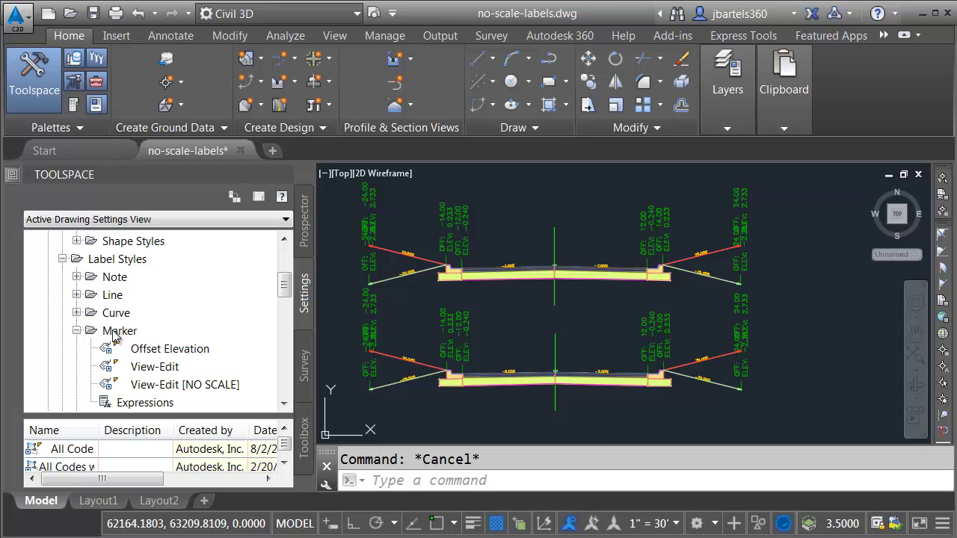
pyautogui.rightClick(170, 391)
pyautogui.click(207, 391)
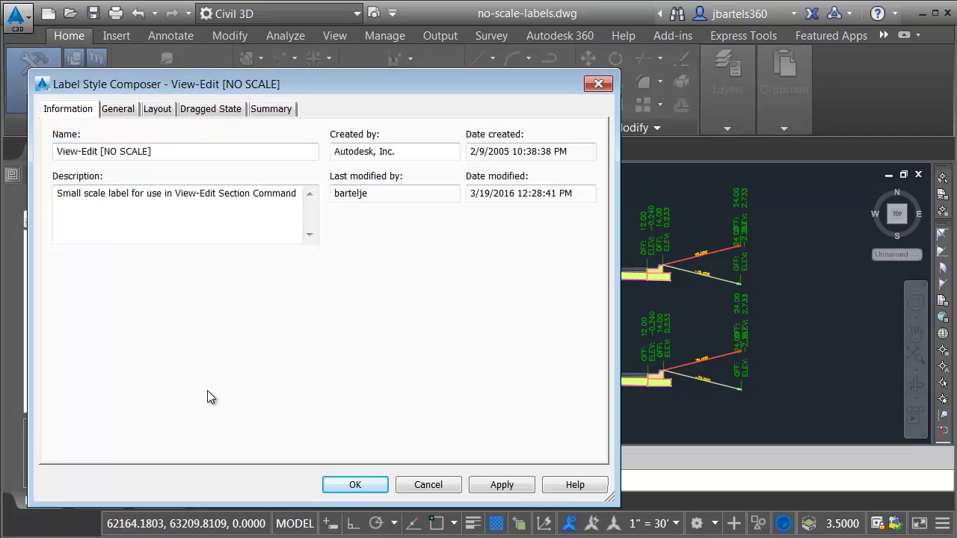
pyautogui.click(160, 112)
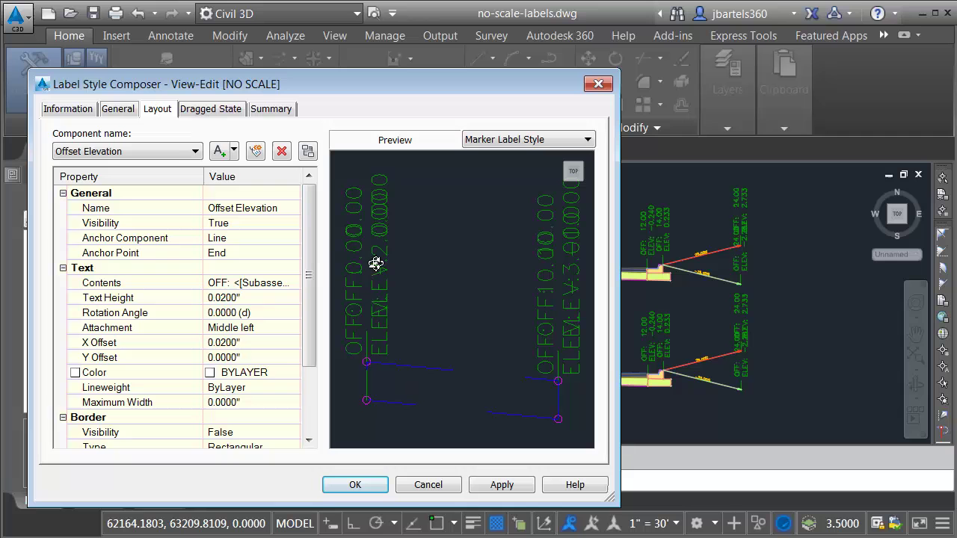
pyautogui.click(185, 152)
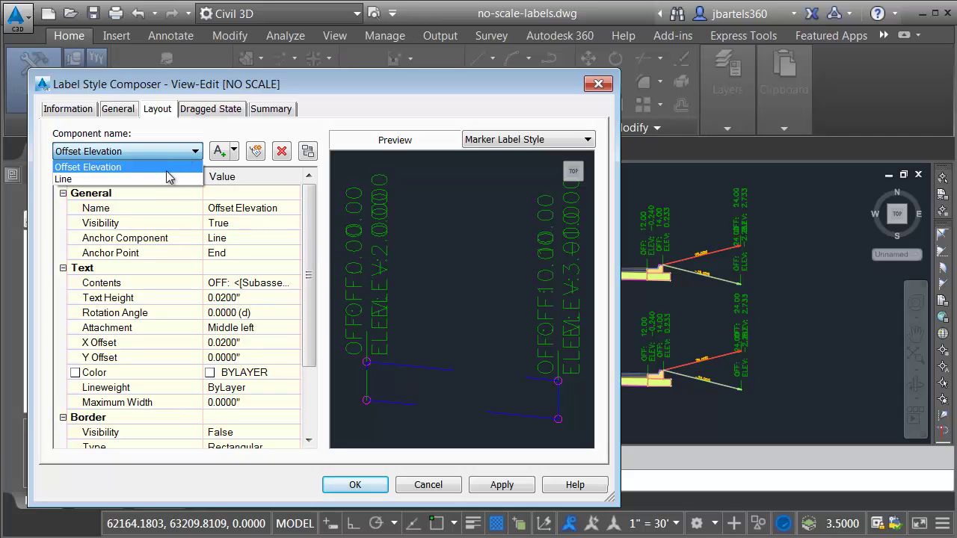
pyautogui.click(110, 167)
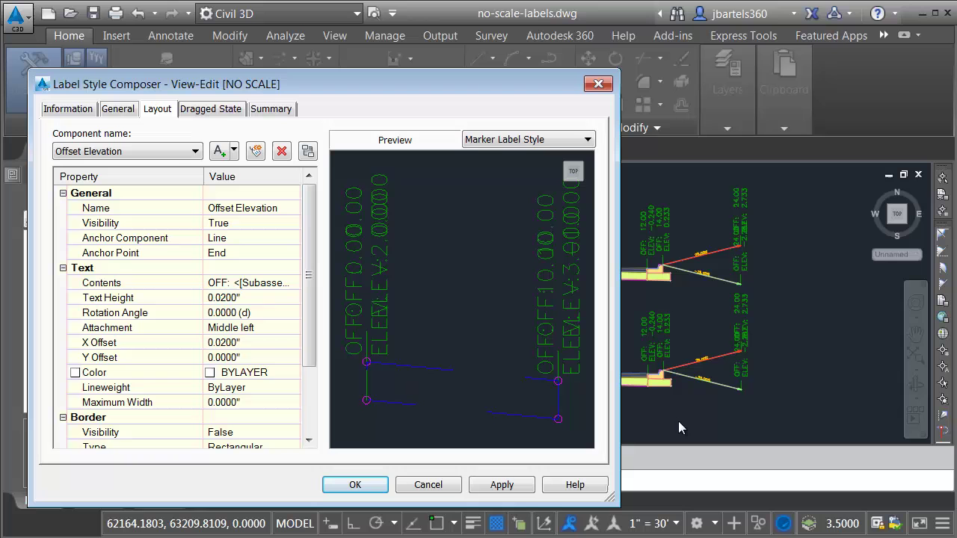
pyautogui.click(598, 84)
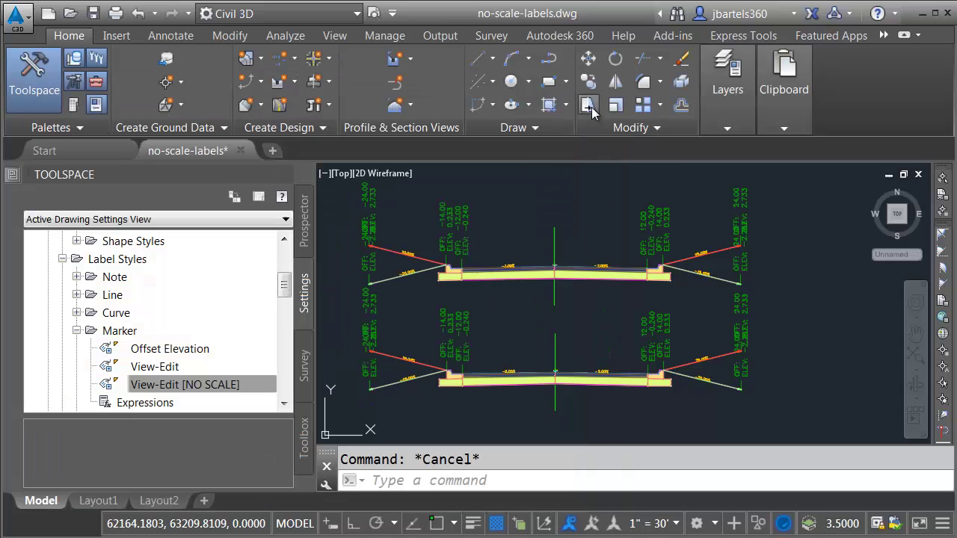
# Step: Create the '.02 Lock' expression as (.02*30) divided by Drawing Scale Conversion
pyautogui.rightClick(144, 405)
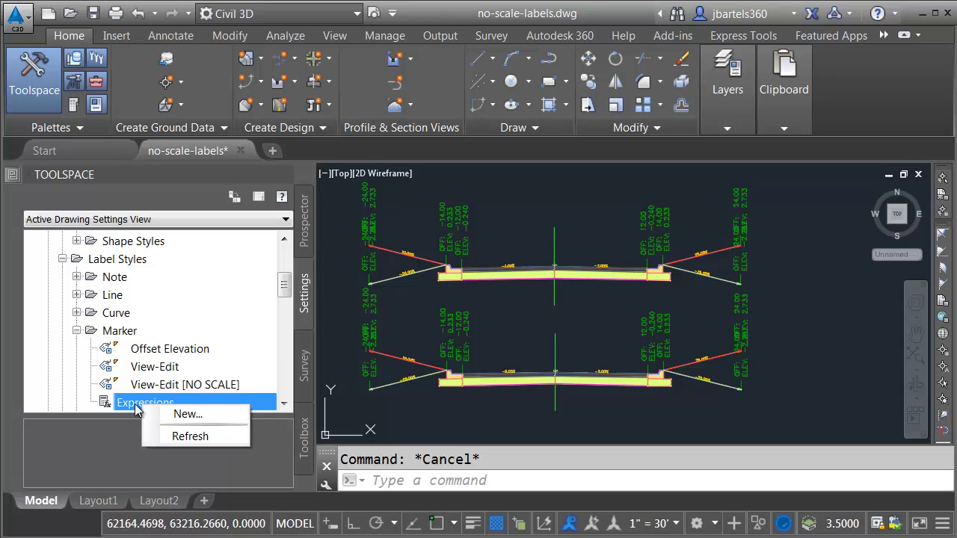
pyautogui.click(186, 414)
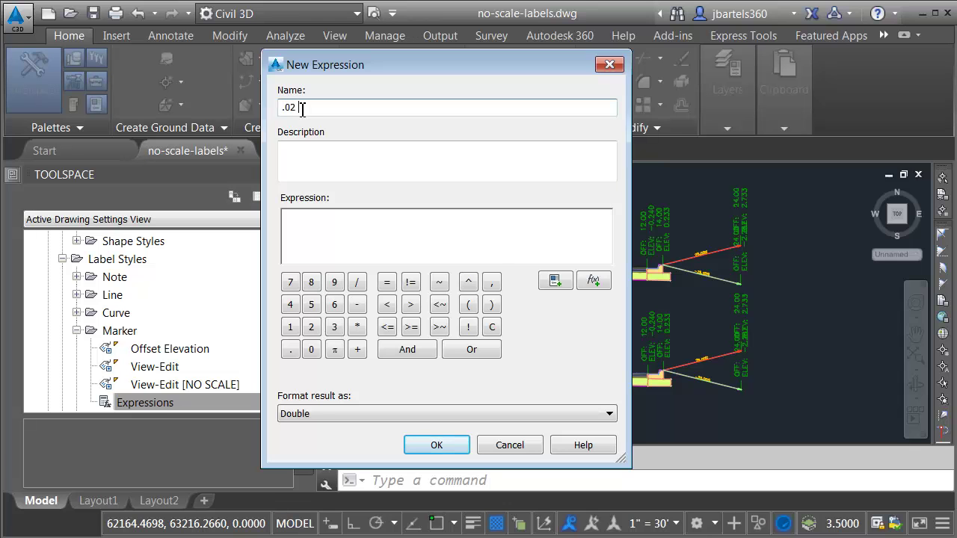
pyautogui.click(306, 228)
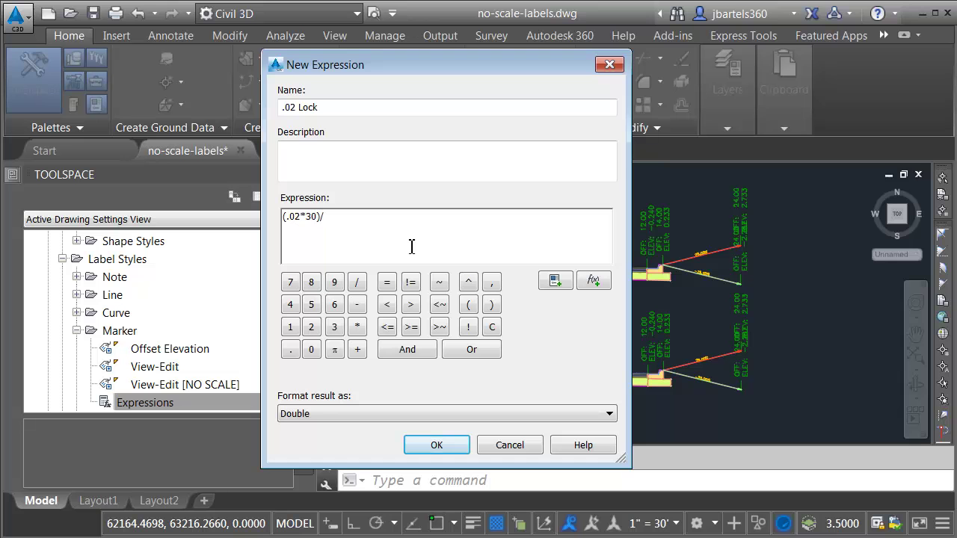
pyautogui.click(553, 281)
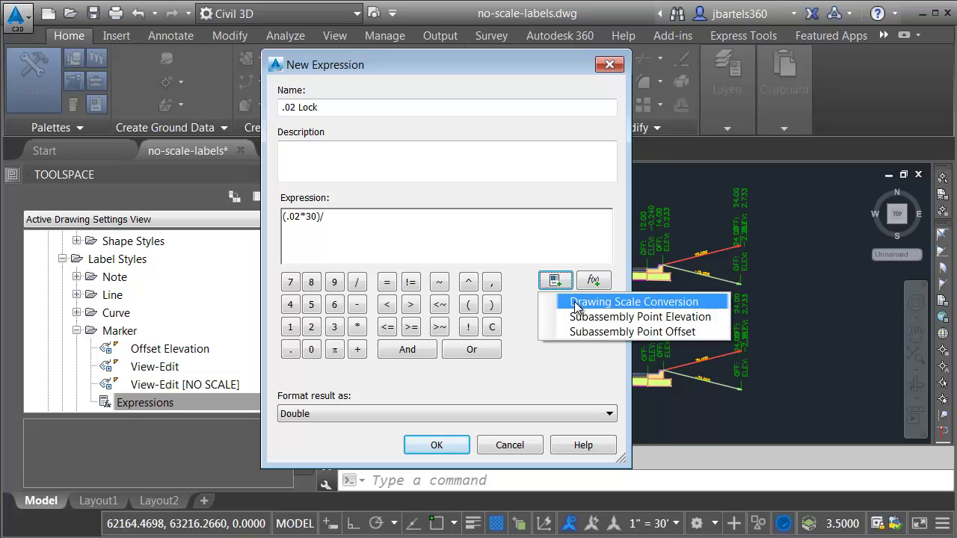
pyautogui.click(598, 303)
pyautogui.click(438, 445)
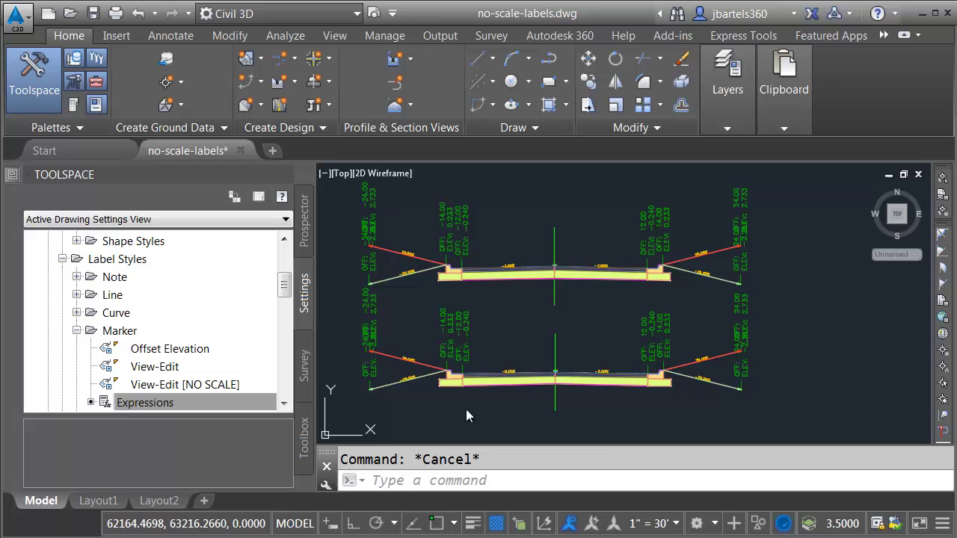
# Step: Edit View-Edit [NO SCALE] so its text height and X offset both use .02 Lock, then save
pyautogui.click(170, 388)
pyautogui.rightClick(170, 388)
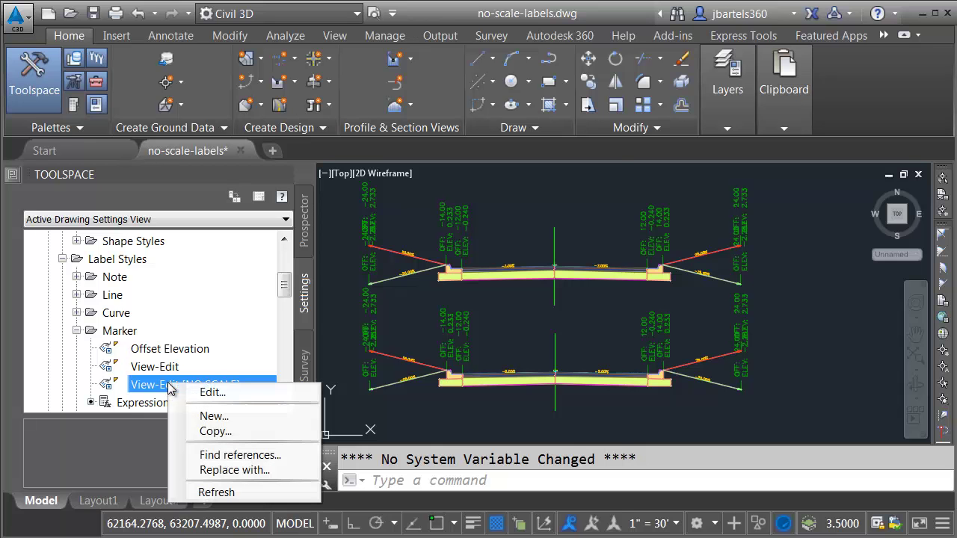
pyautogui.click(200, 392)
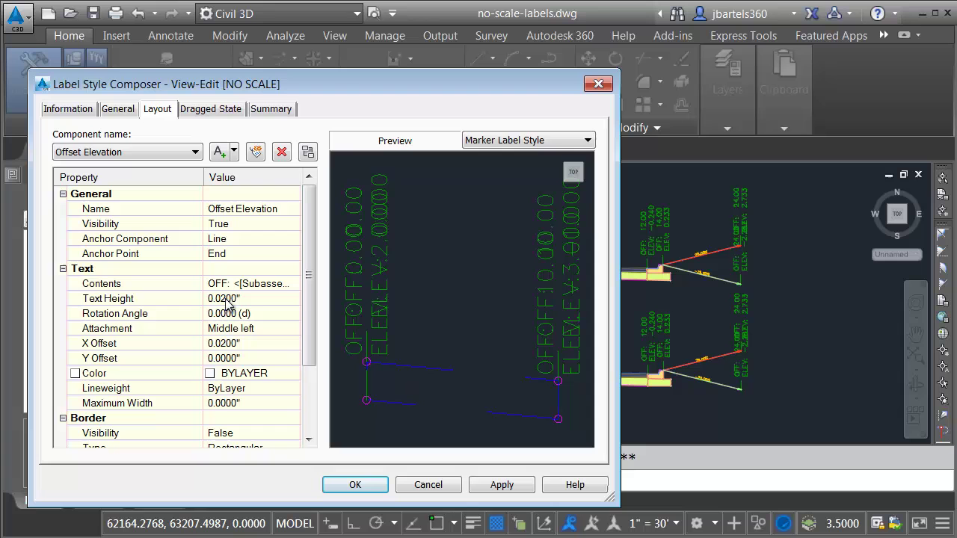
pyautogui.click(258, 298)
pyautogui.click(294, 298)
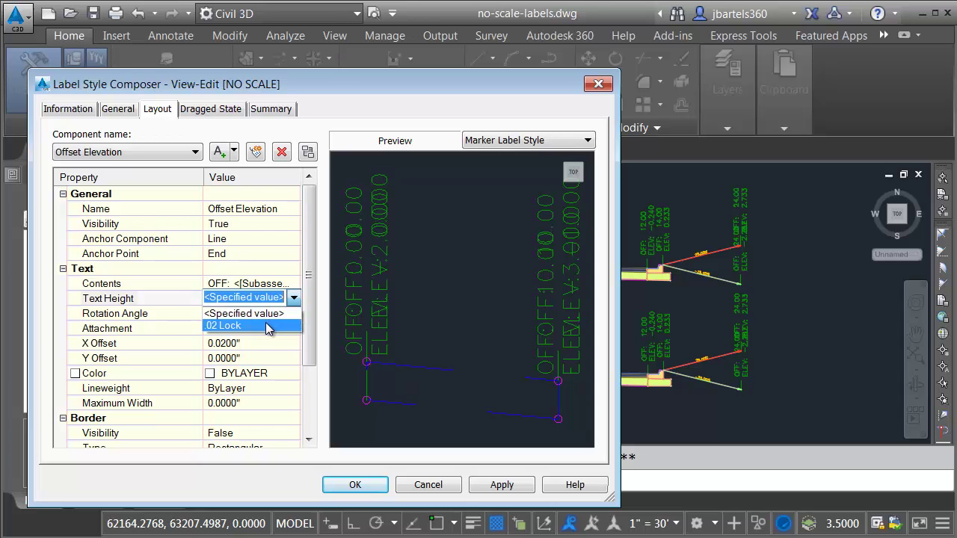
pyautogui.click(265, 323)
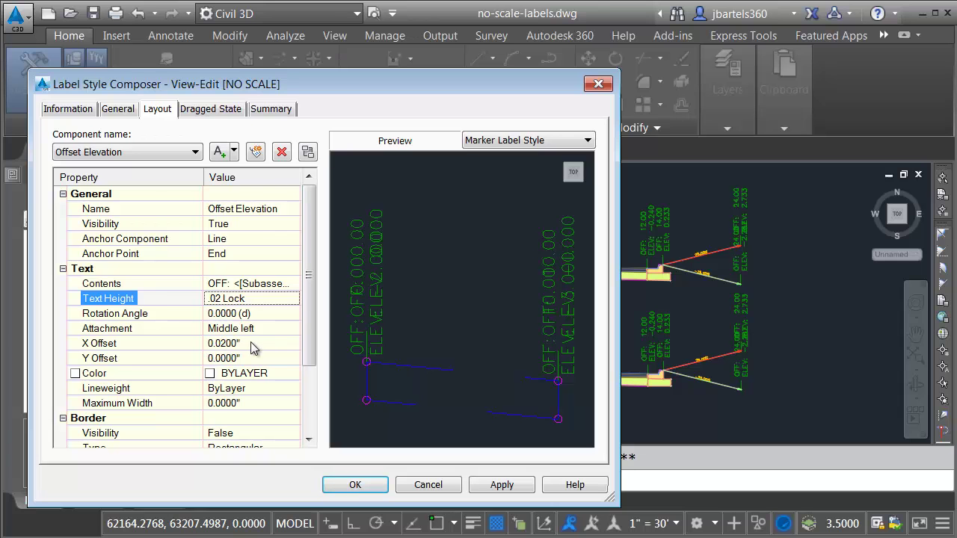
pyautogui.click(254, 345)
pyautogui.click(294, 341)
pyautogui.click(245, 371)
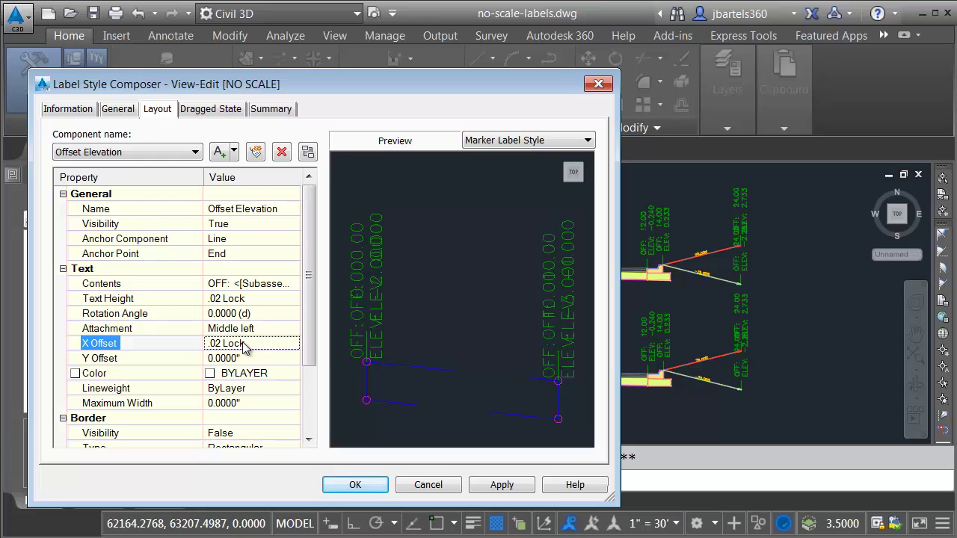
pyautogui.click(194, 153)
pyautogui.click(170, 182)
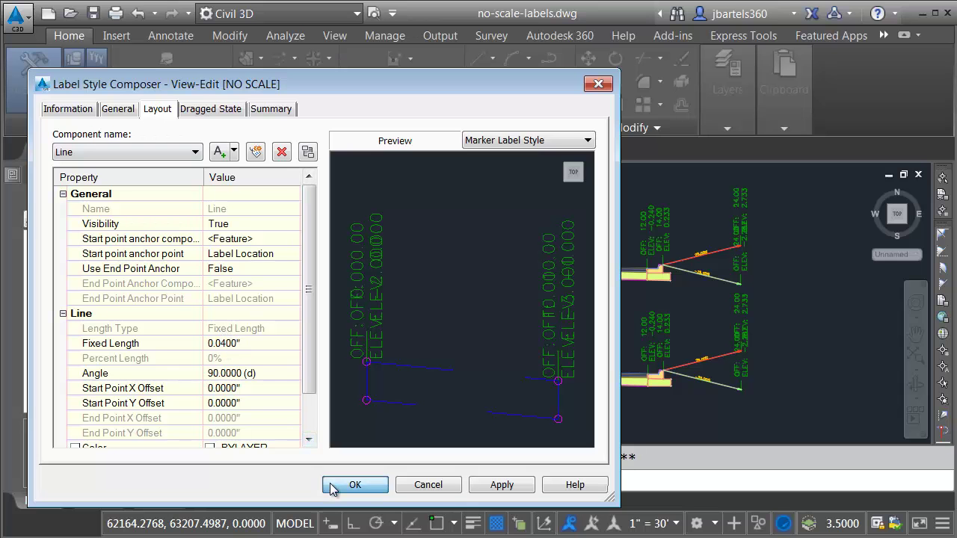
pyautogui.click(354, 485)
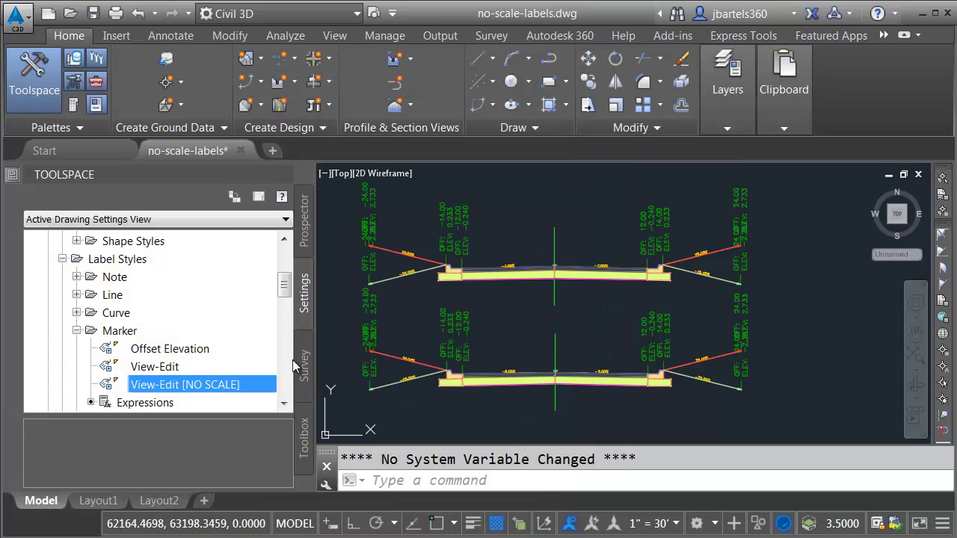
# Step: Create a '.04 lock' expression equal to {.02 Lock}*2
pyautogui.rightClick(132, 405)
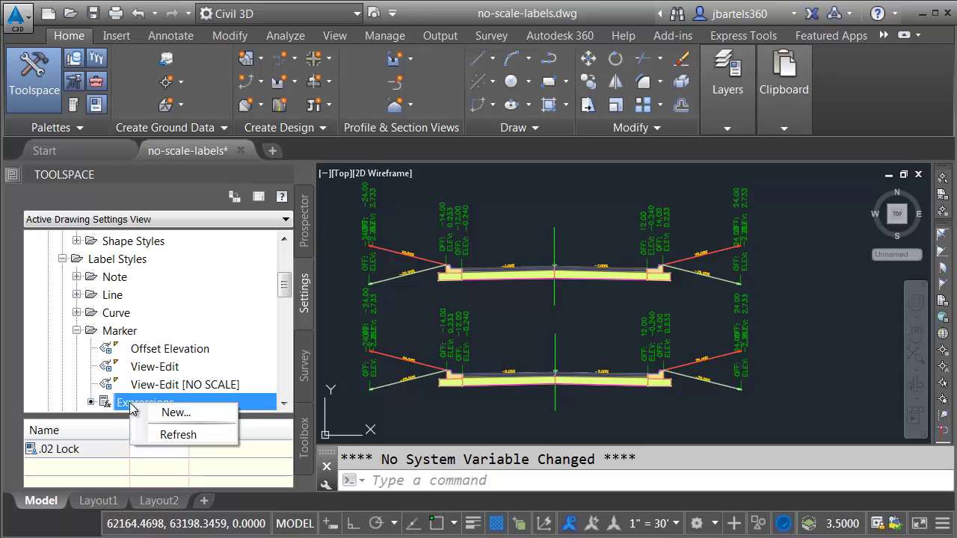
pyautogui.click(172, 413)
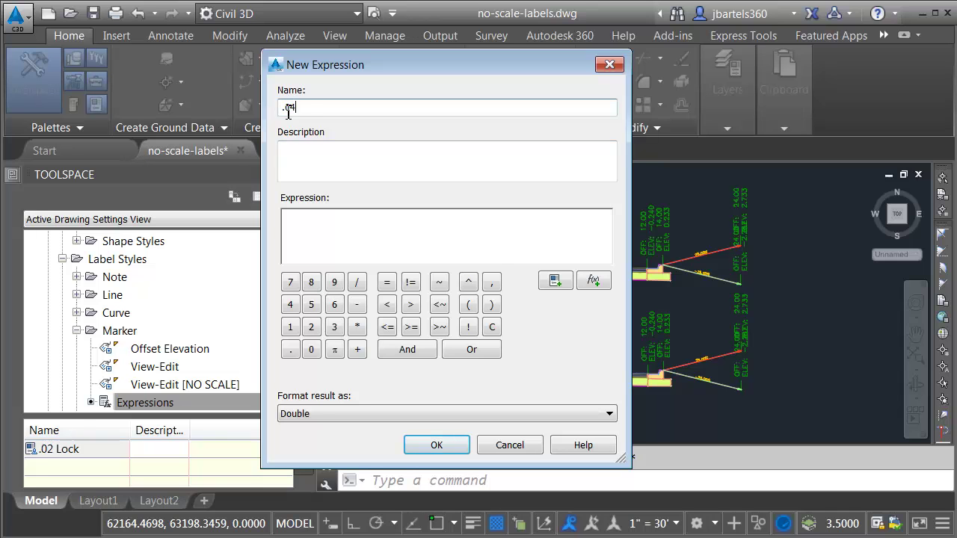
pyautogui.click(358, 229)
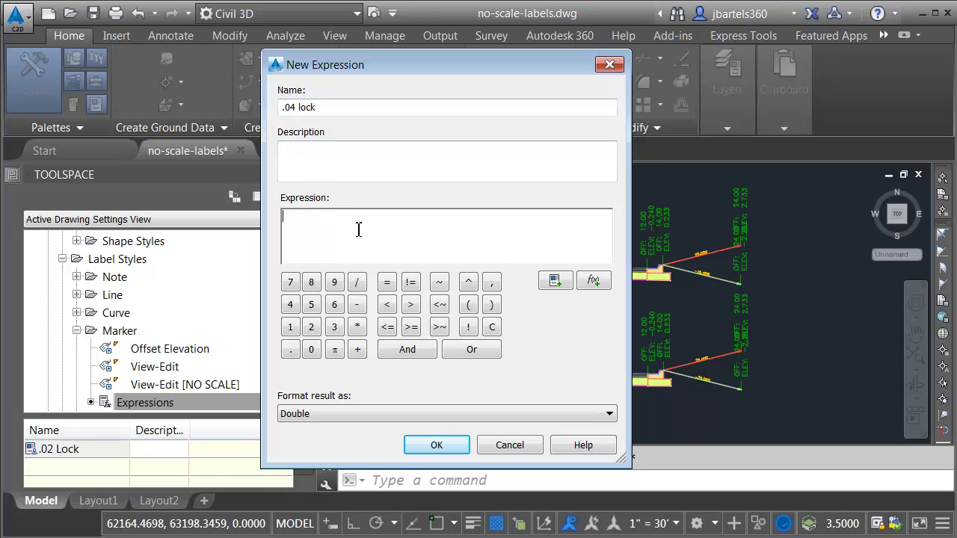
pyautogui.click(555, 279)
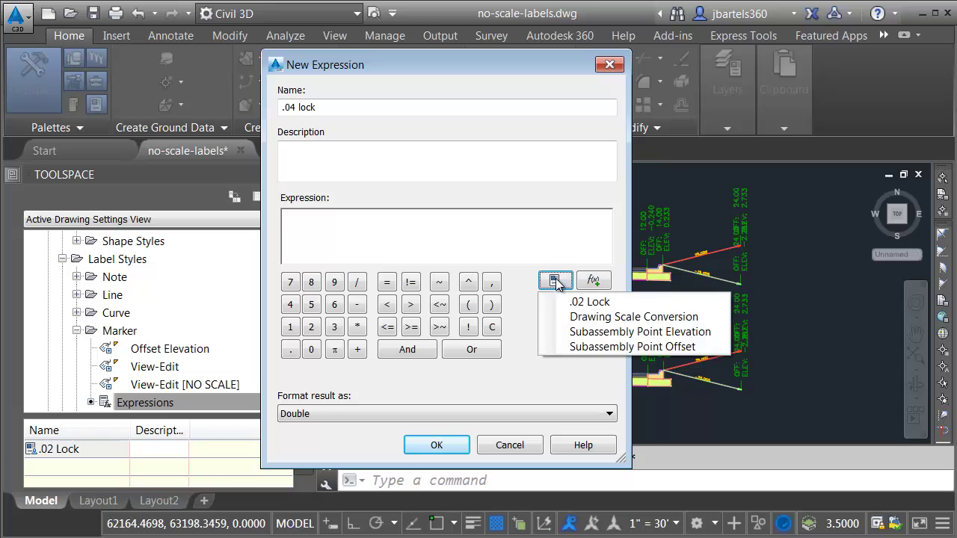
pyautogui.click(590, 302)
pyautogui.write('*')
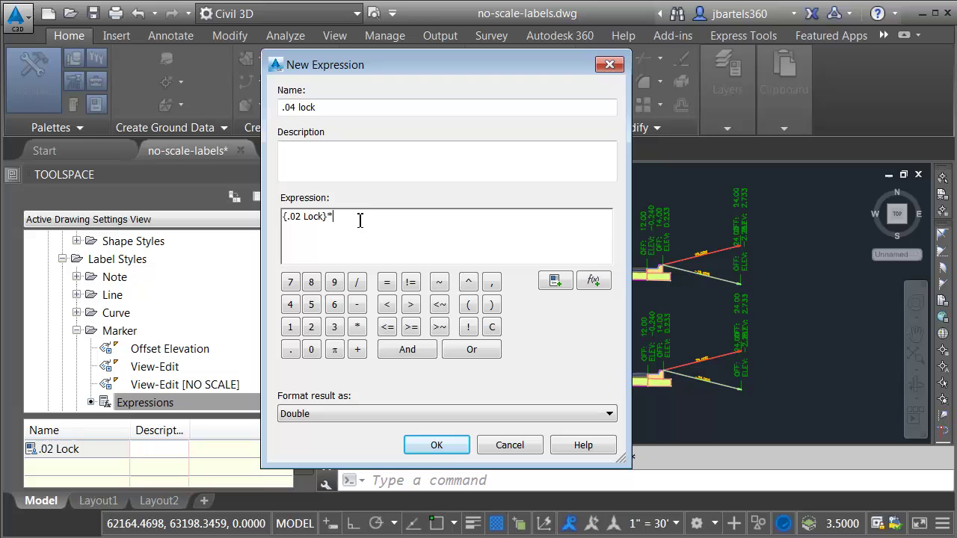
pyautogui.write('2')
pyautogui.click(437, 445)
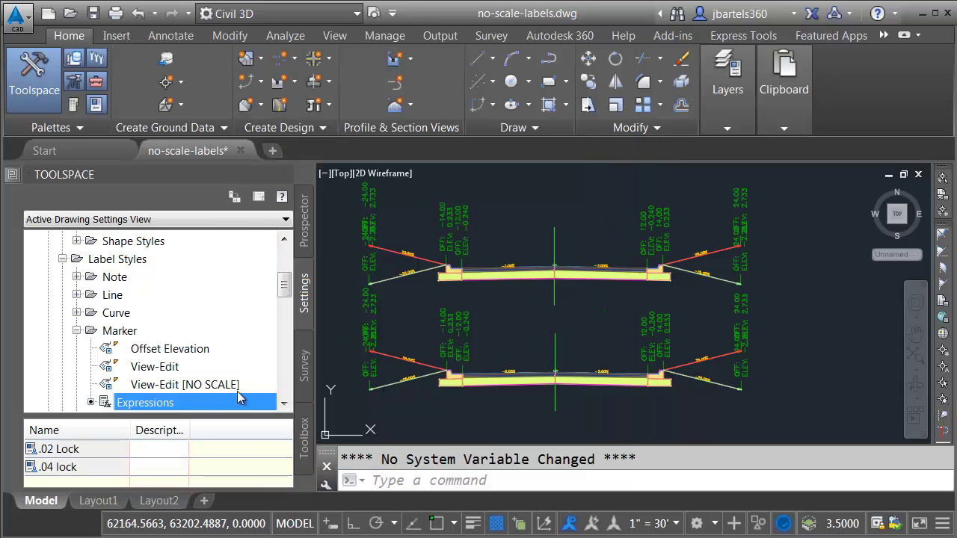
# Step: Set the View-Edit [NO SCALE] Line component's fixed length to .04 lock and apply
pyautogui.rightClick(163, 386)
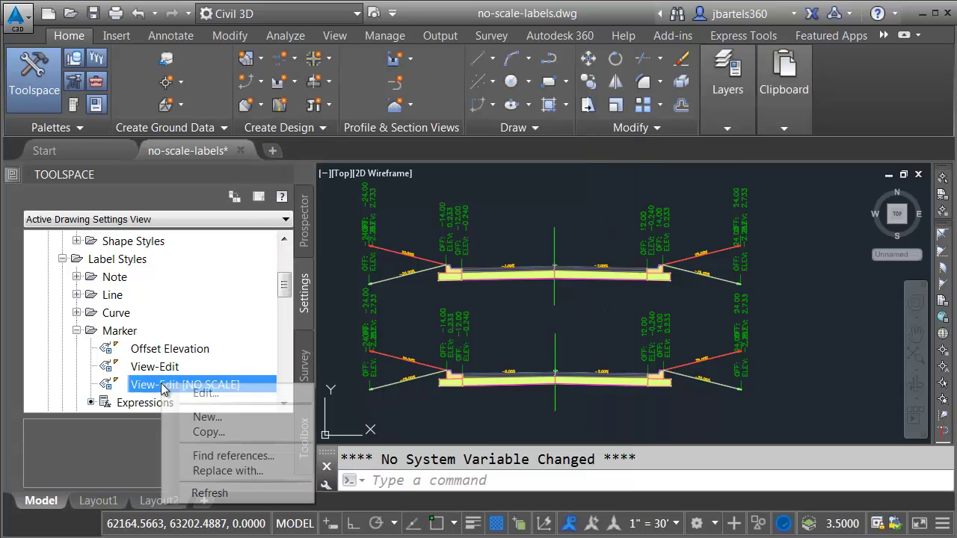
pyautogui.click(207, 395)
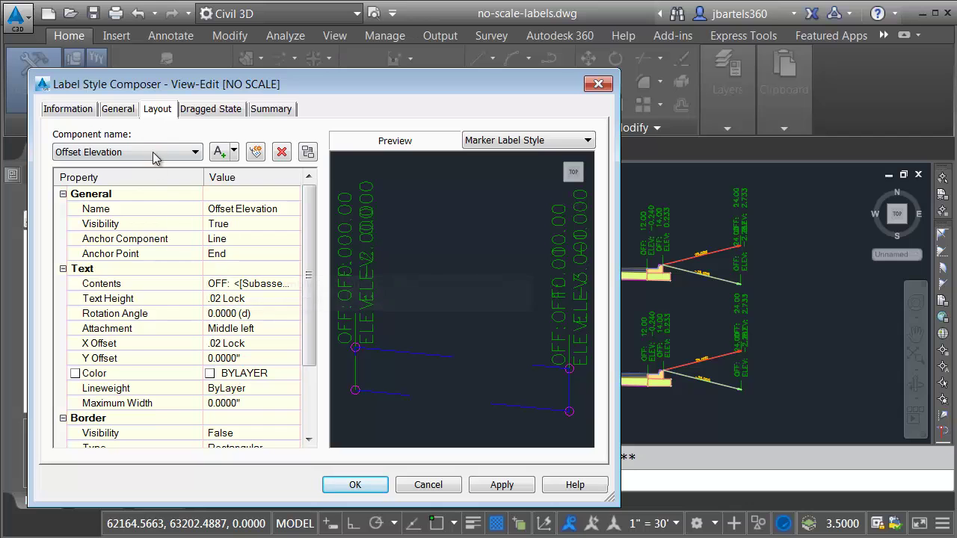
pyautogui.click(155, 152)
pyautogui.press('Down')
pyautogui.press('Return')
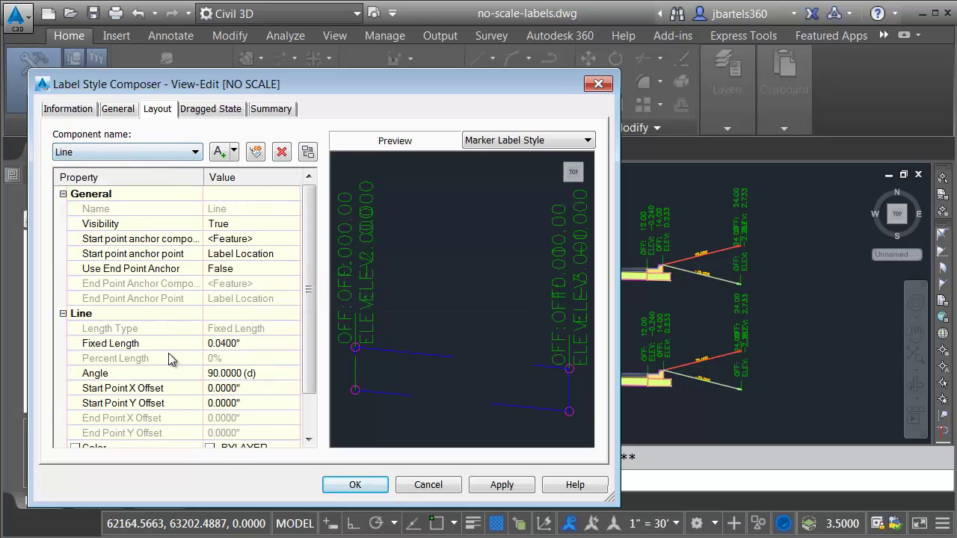
pyautogui.click(224, 349)
pyautogui.click(295, 346)
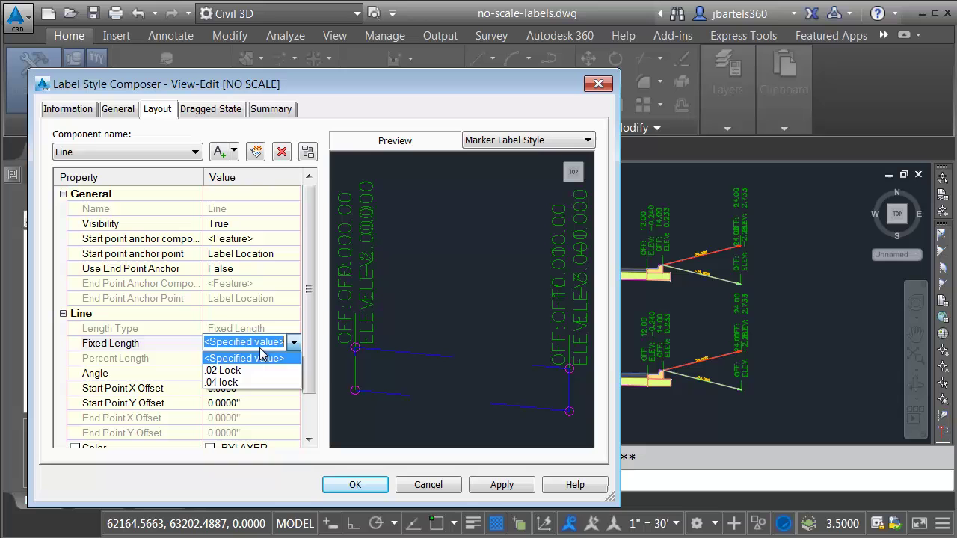
pyautogui.click(242, 384)
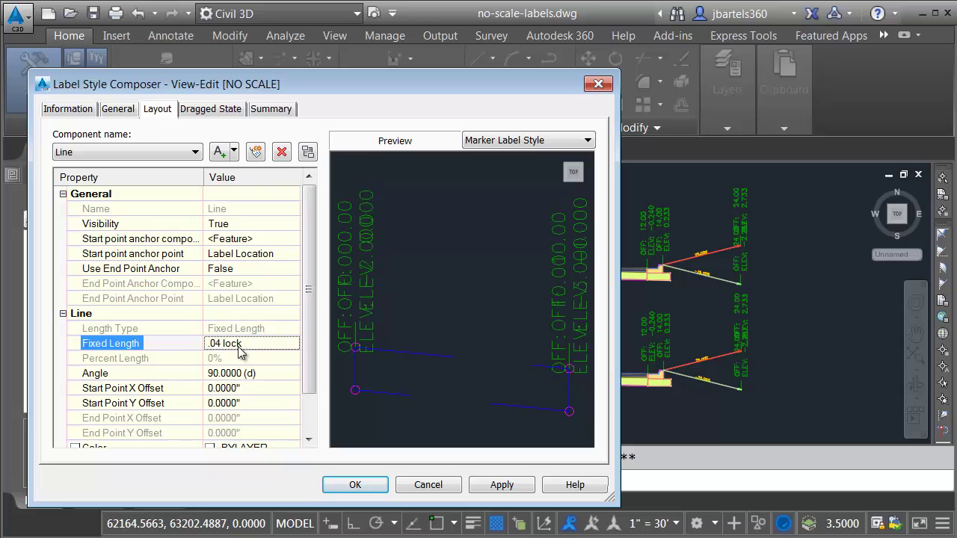
pyautogui.click(500, 484)
# Step: Save the label style, close the editor, and zoom and pan to the cross-sections
pyautogui.click(367, 484)
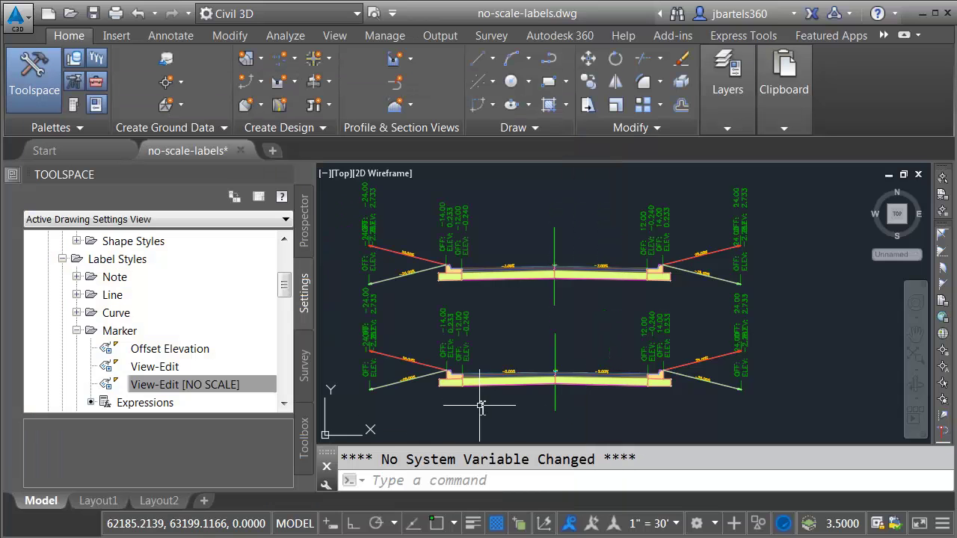
pyautogui.scroll(2, 492, 346)
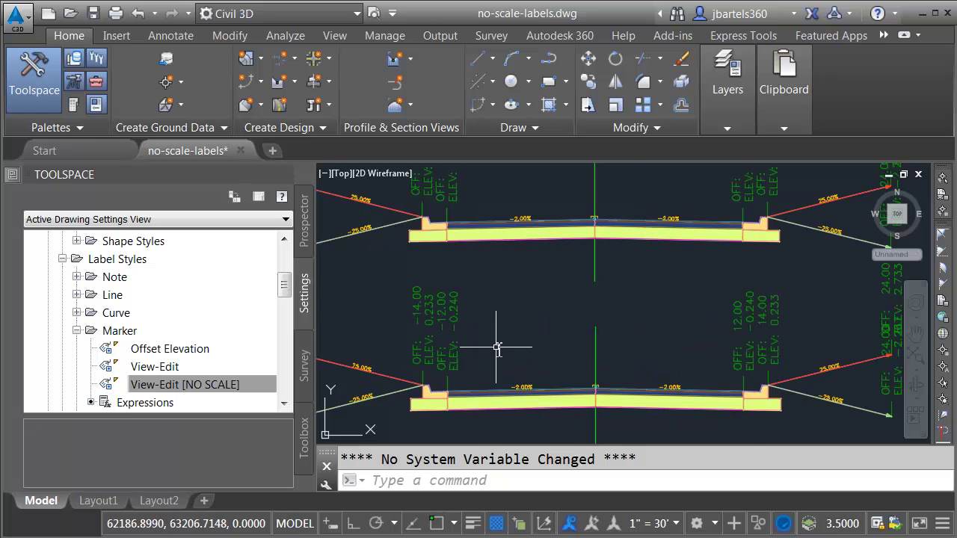
pyautogui.moveTo(497, 348)
pyautogui.mouseDown(button='middle')
pyautogui.moveTo(517, 359)
pyautogui.moveTo(535, 347)
pyautogui.mouseUp(button='middle')
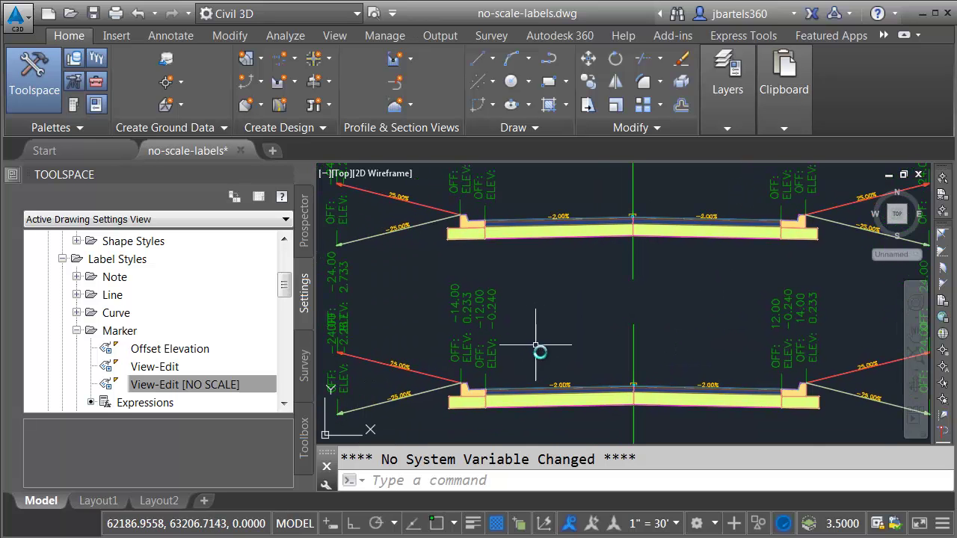
# Step: Switch the annotation scale to 1" = 100', then 1" = 10', finishing at 1" = 40'
pyautogui.click(675, 525)
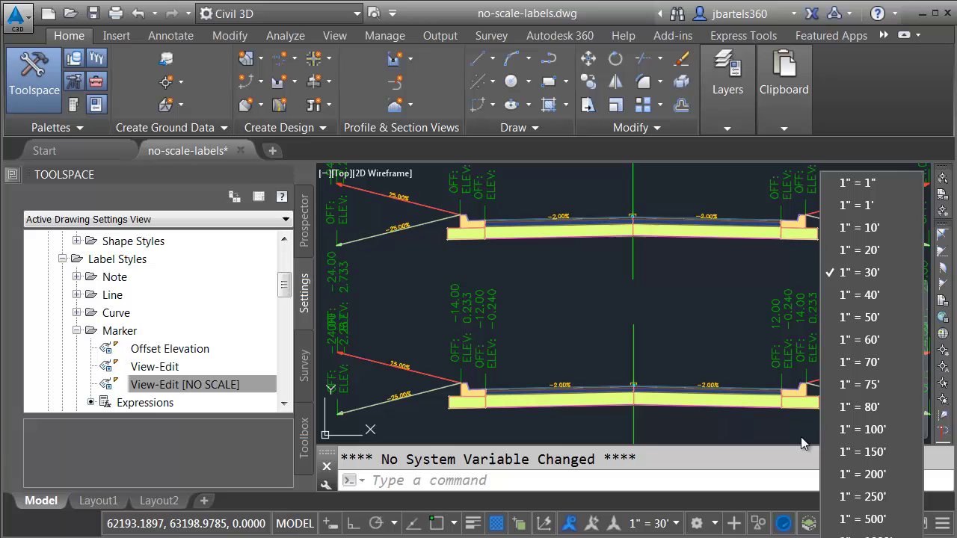
pyautogui.click(850, 433)
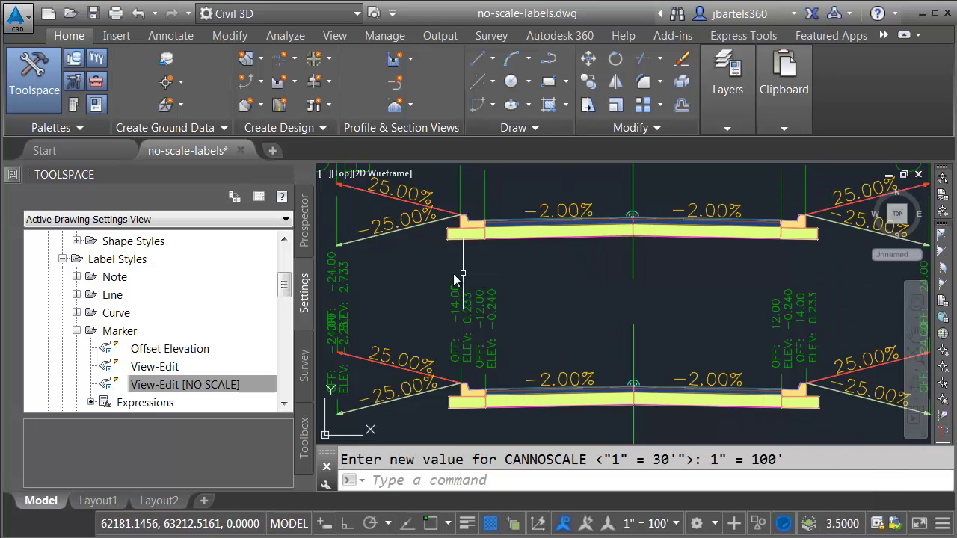
pyautogui.click(651, 524)
pyautogui.click(860, 227)
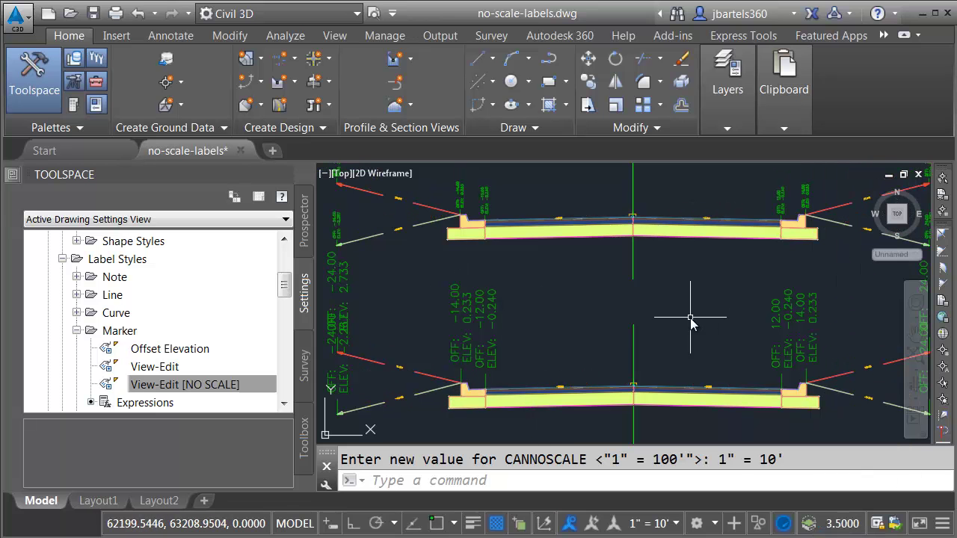
pyautogui.click(662, 524)
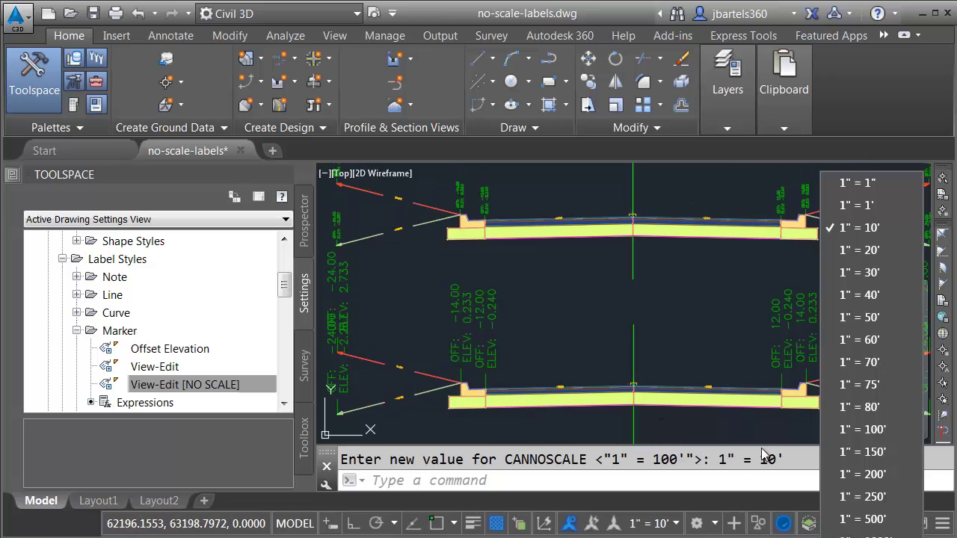
pyautogui.click(860, 294)
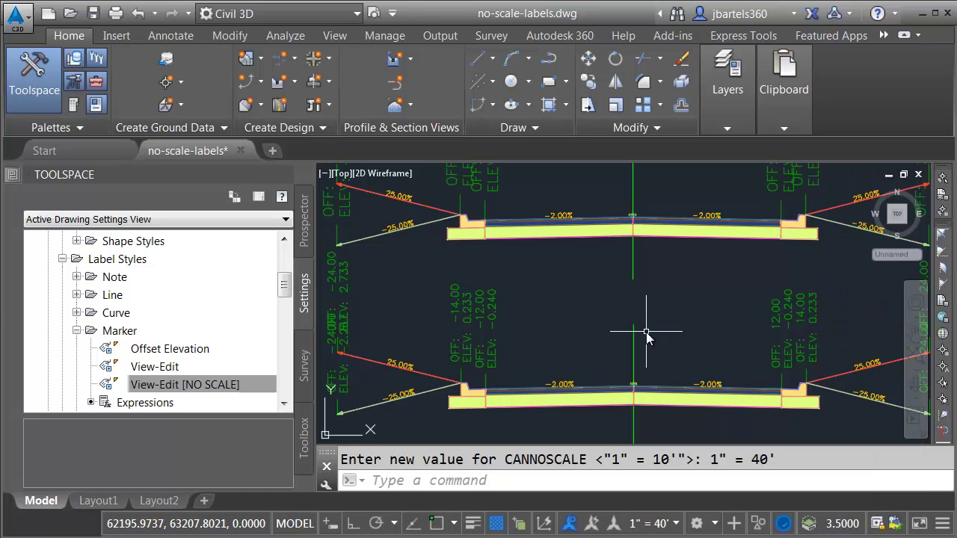